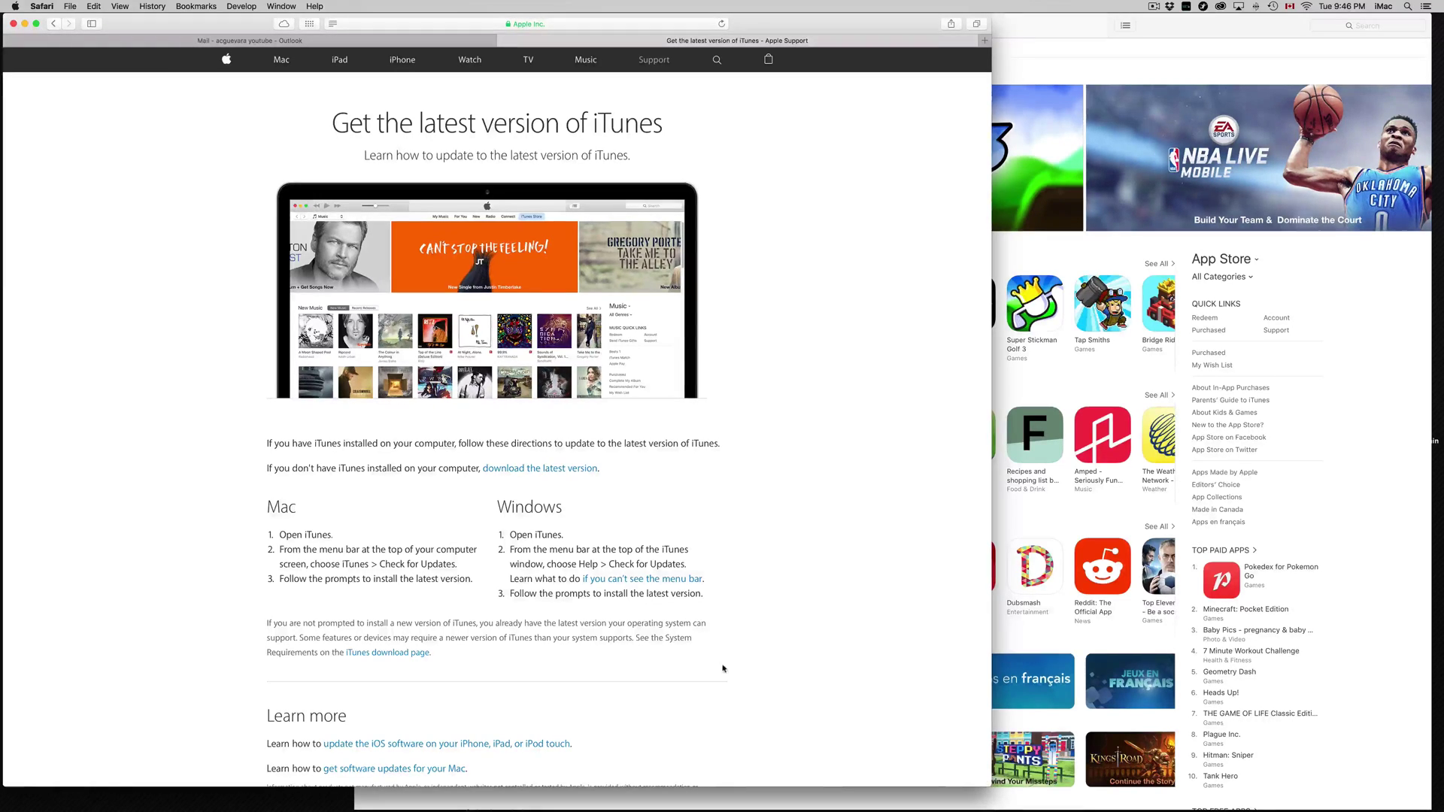
Reveal the support page's full address in Safari and highlight the Mac update steps.
click(569, 26)
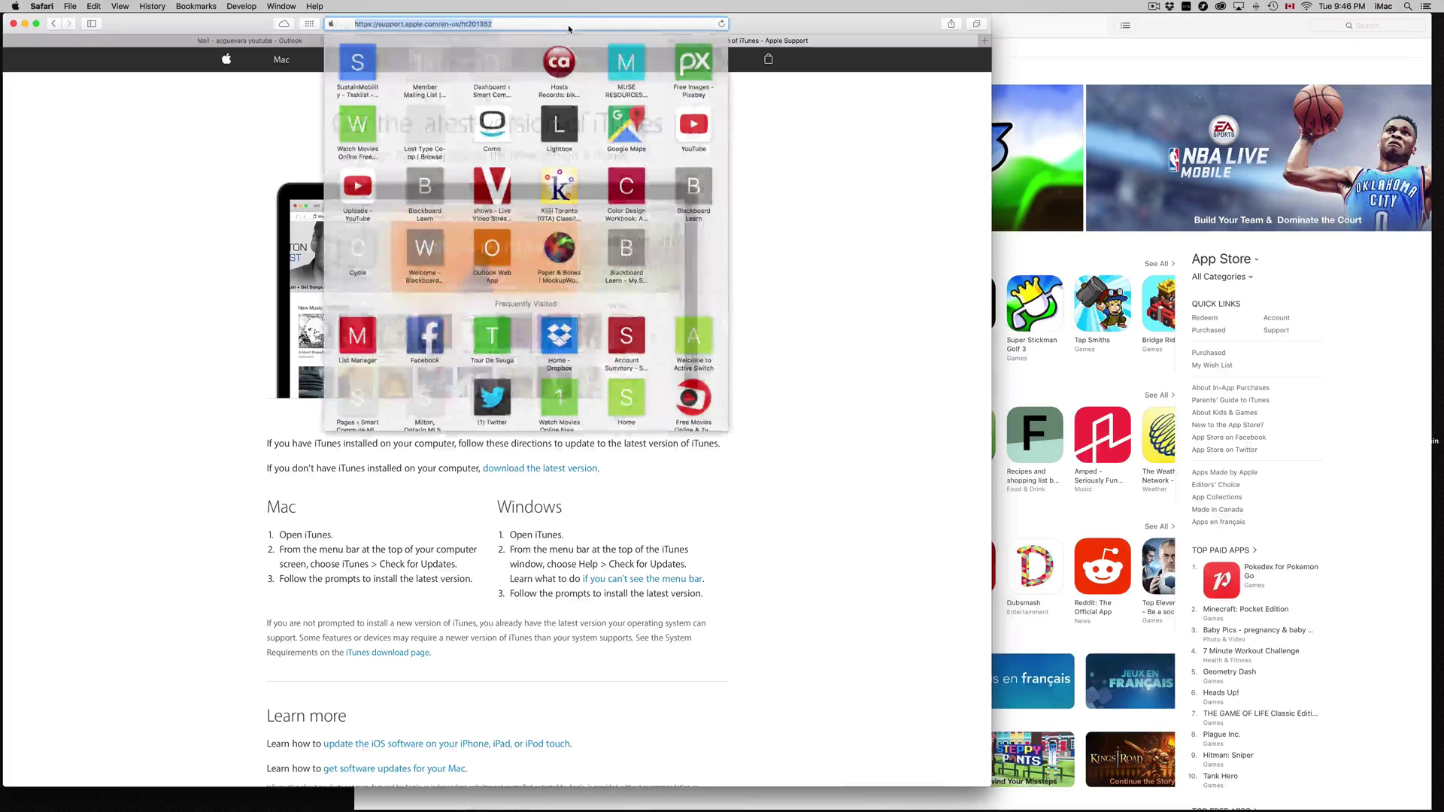
click(757, 187)
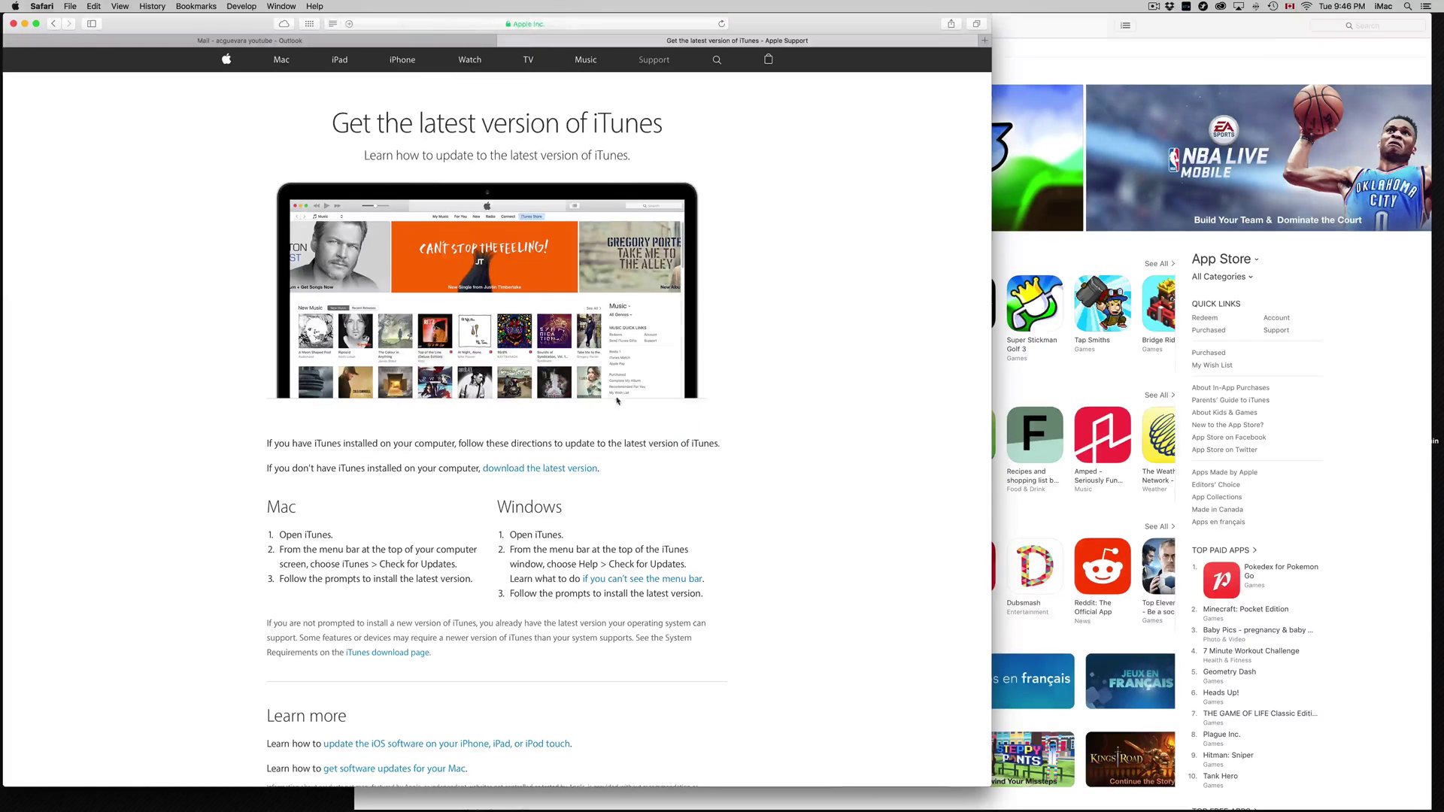
drag(268, 506, 564, 507)
click(511, 514)
drag(297, 508, 475, 519)
click(271, 506)
click(475, 519)
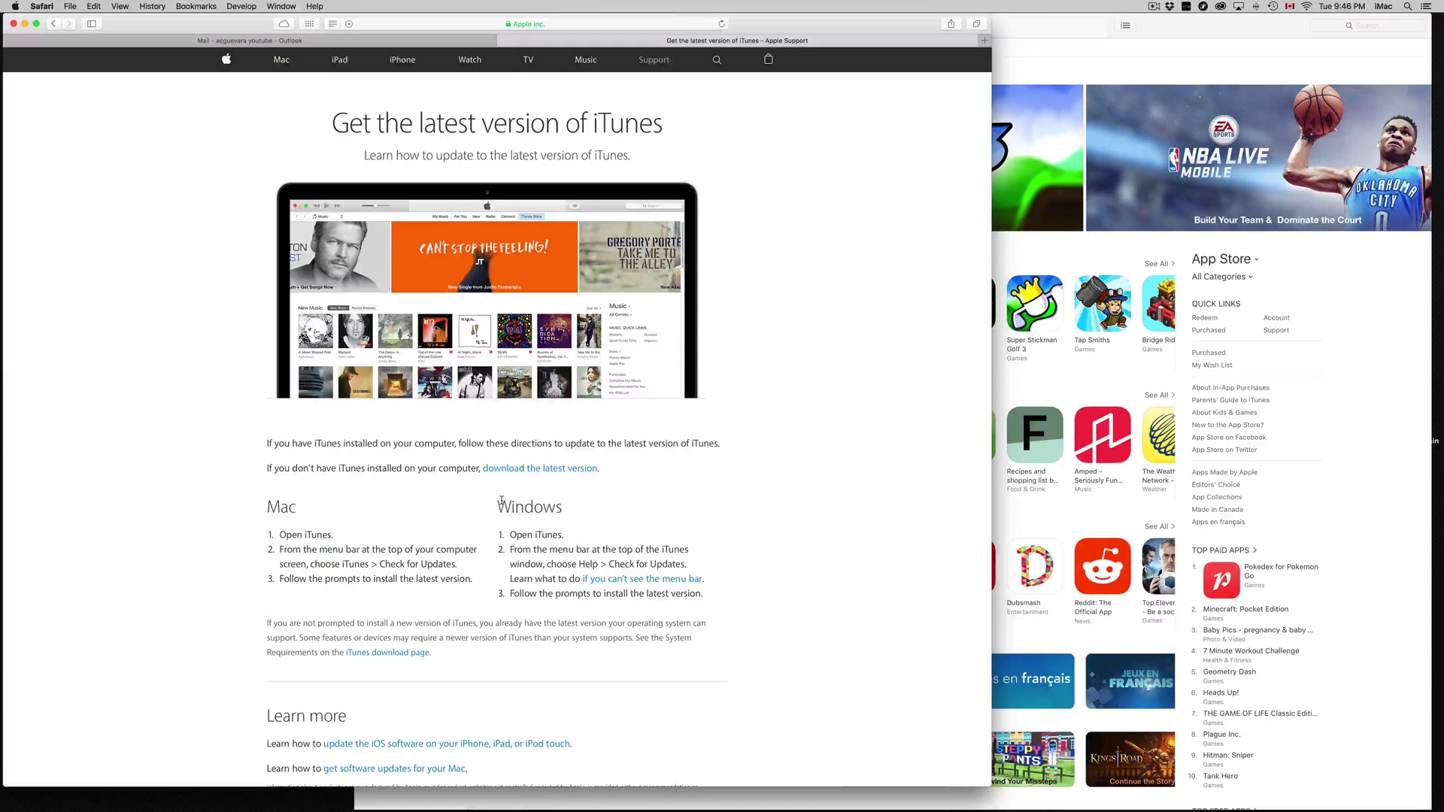
Highlight the Windows heading and its Check for Updates instruction, then scroll the page.
double_click(529, 507)
drag(609, 564, 667, 564)
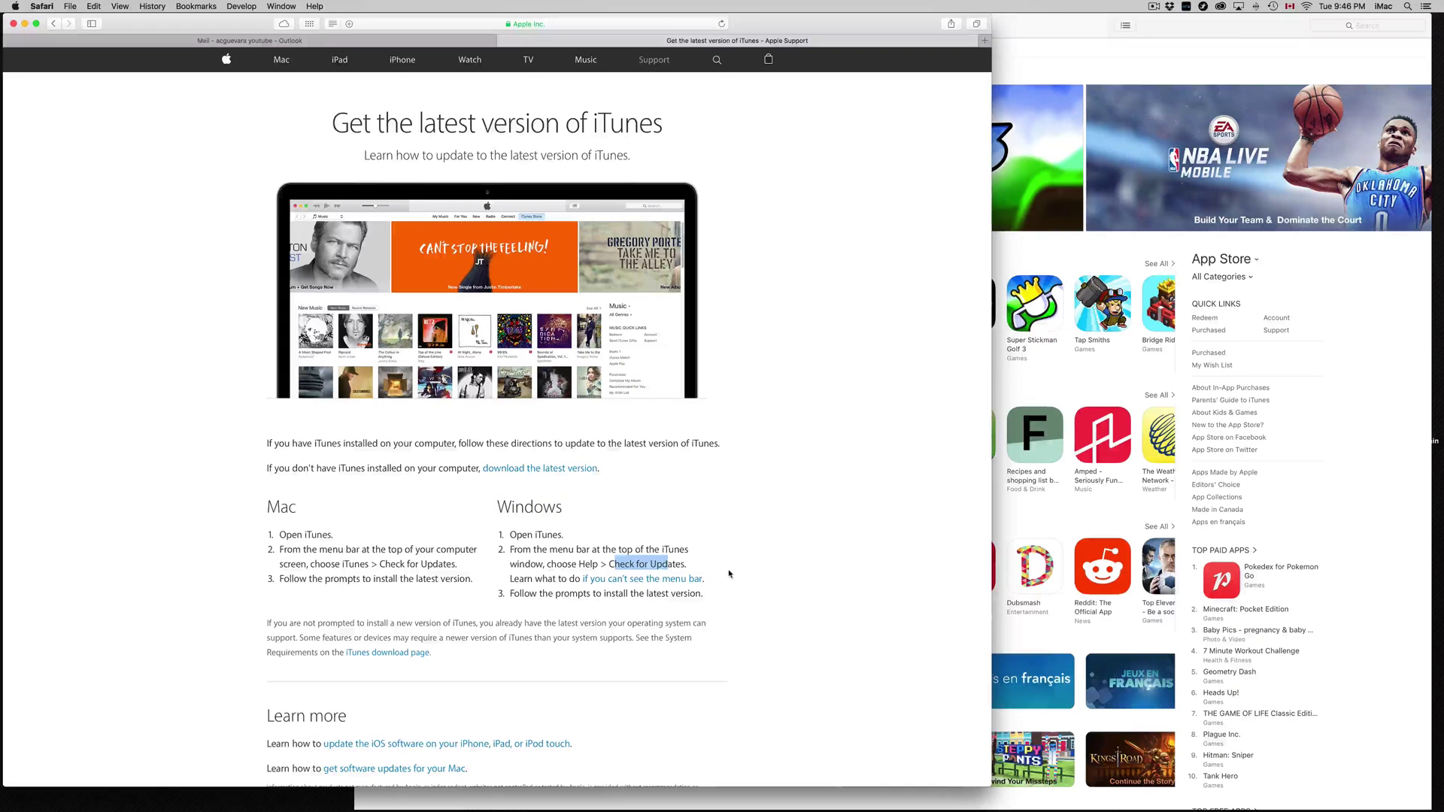
scroll(729, 596, down, 3)
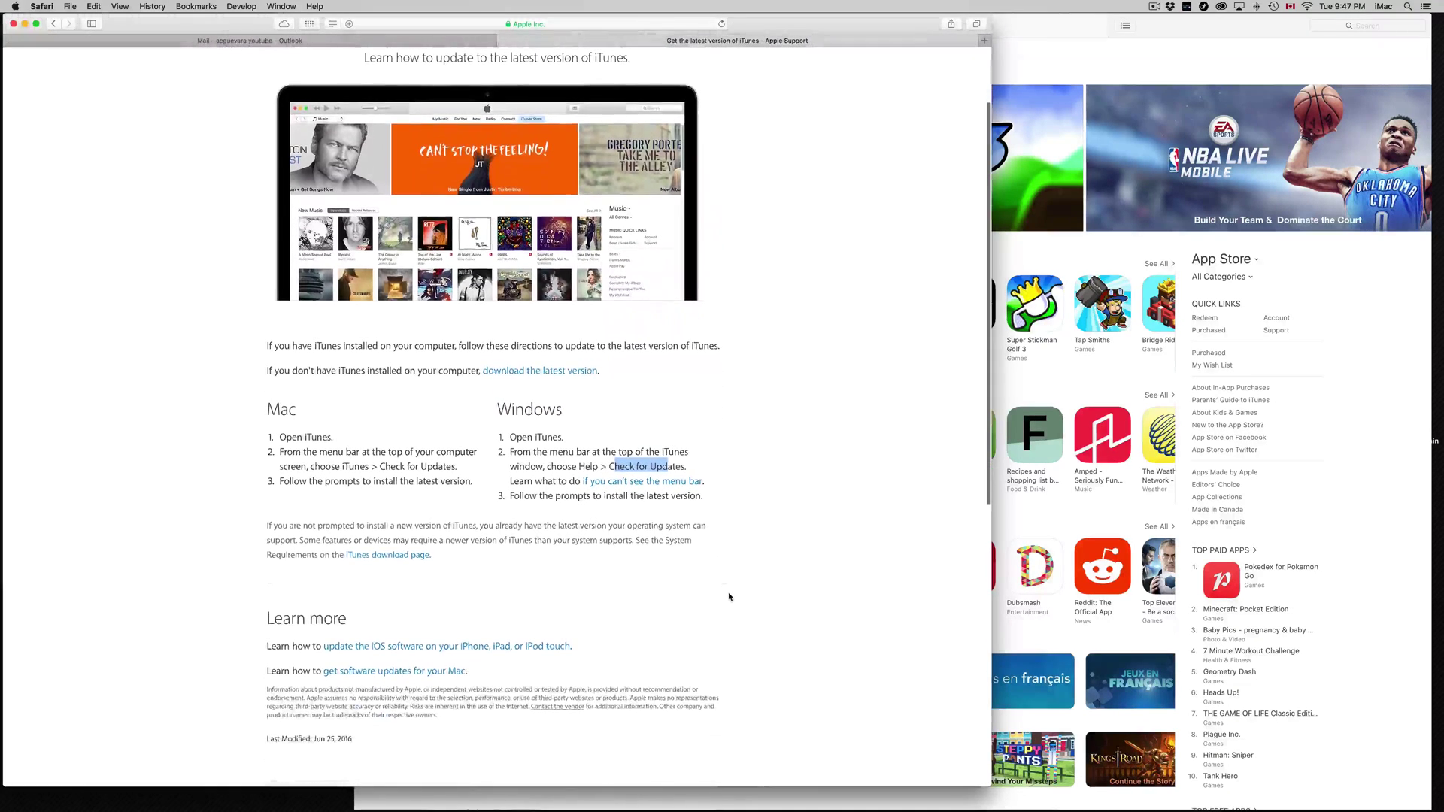
scroll(454, 594, down, 3)
scroll(455, 594, up, 2)
scroll(455, 594, down, 10)
scroll(454, 594, up, 15)
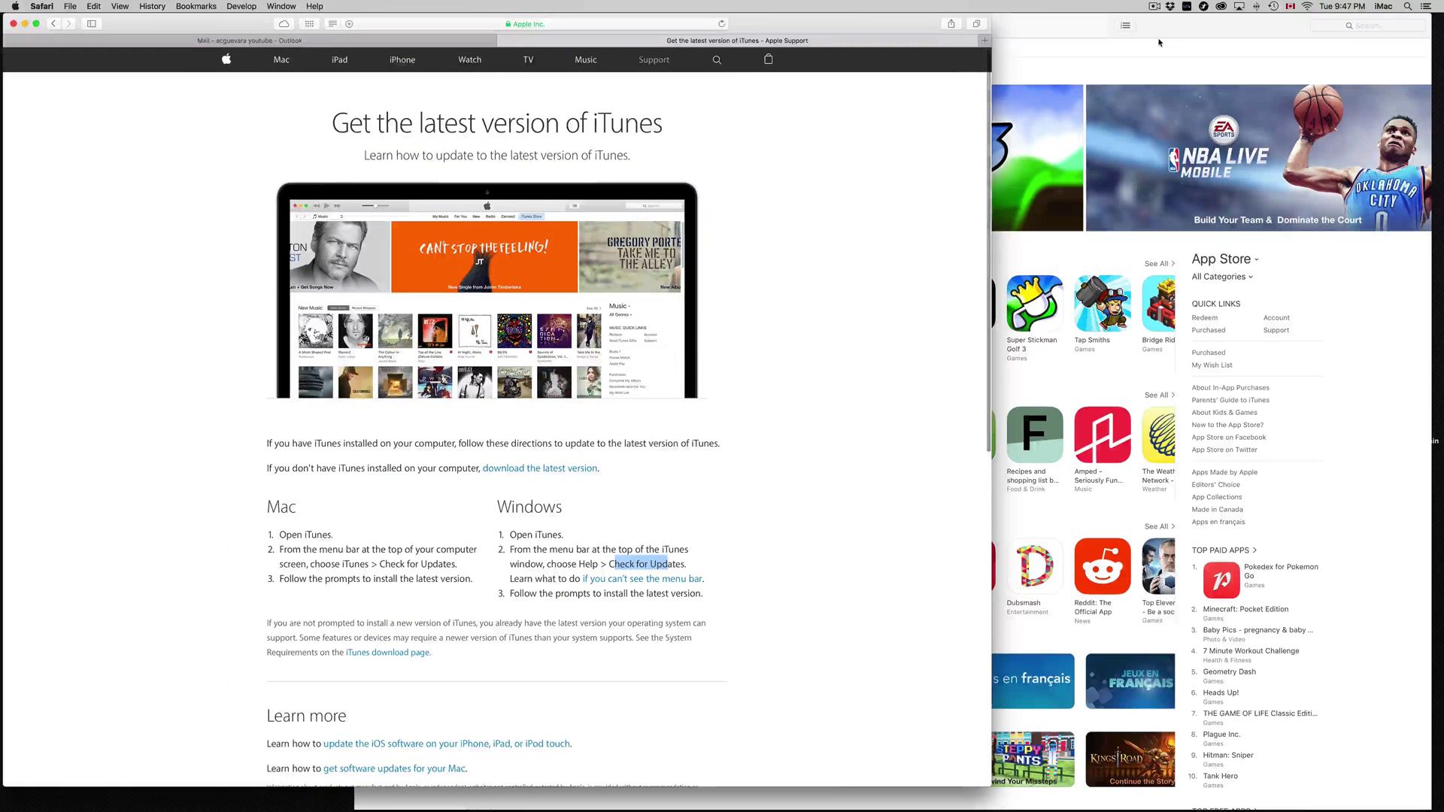
Bring iTunes forward and show the App Store storefront with Apps as the media kind.
click(1308, 401)
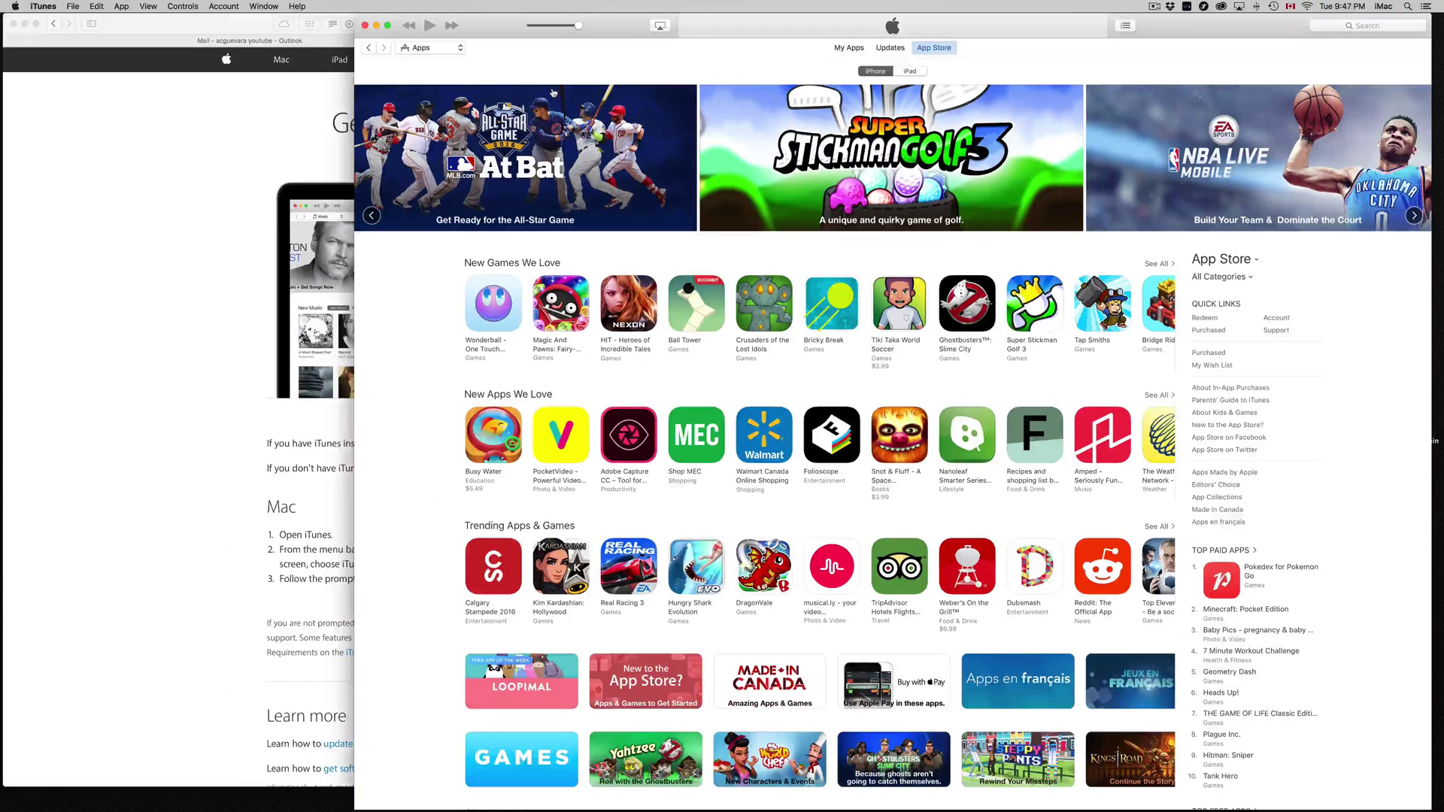
click(461, 49)
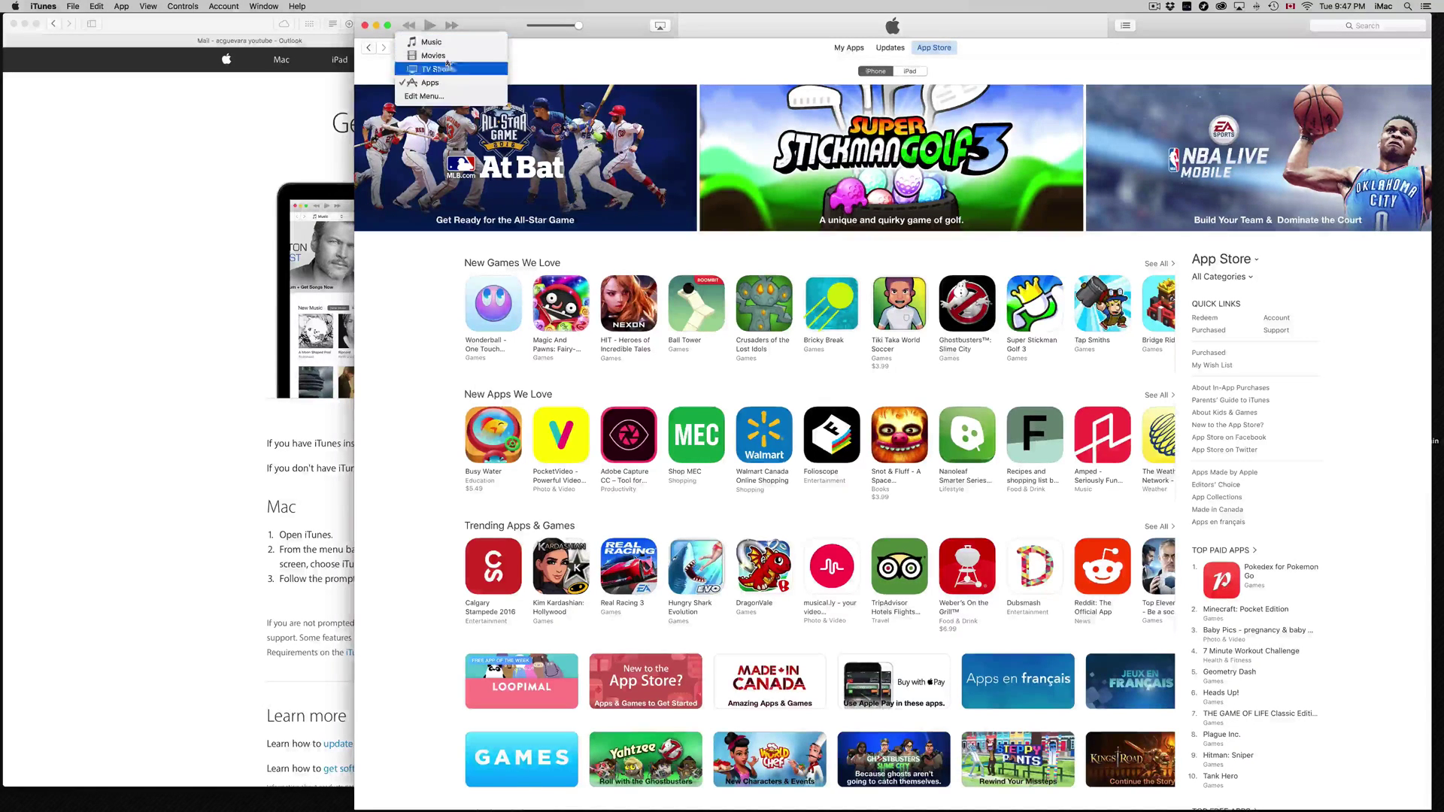
click(615, 58)
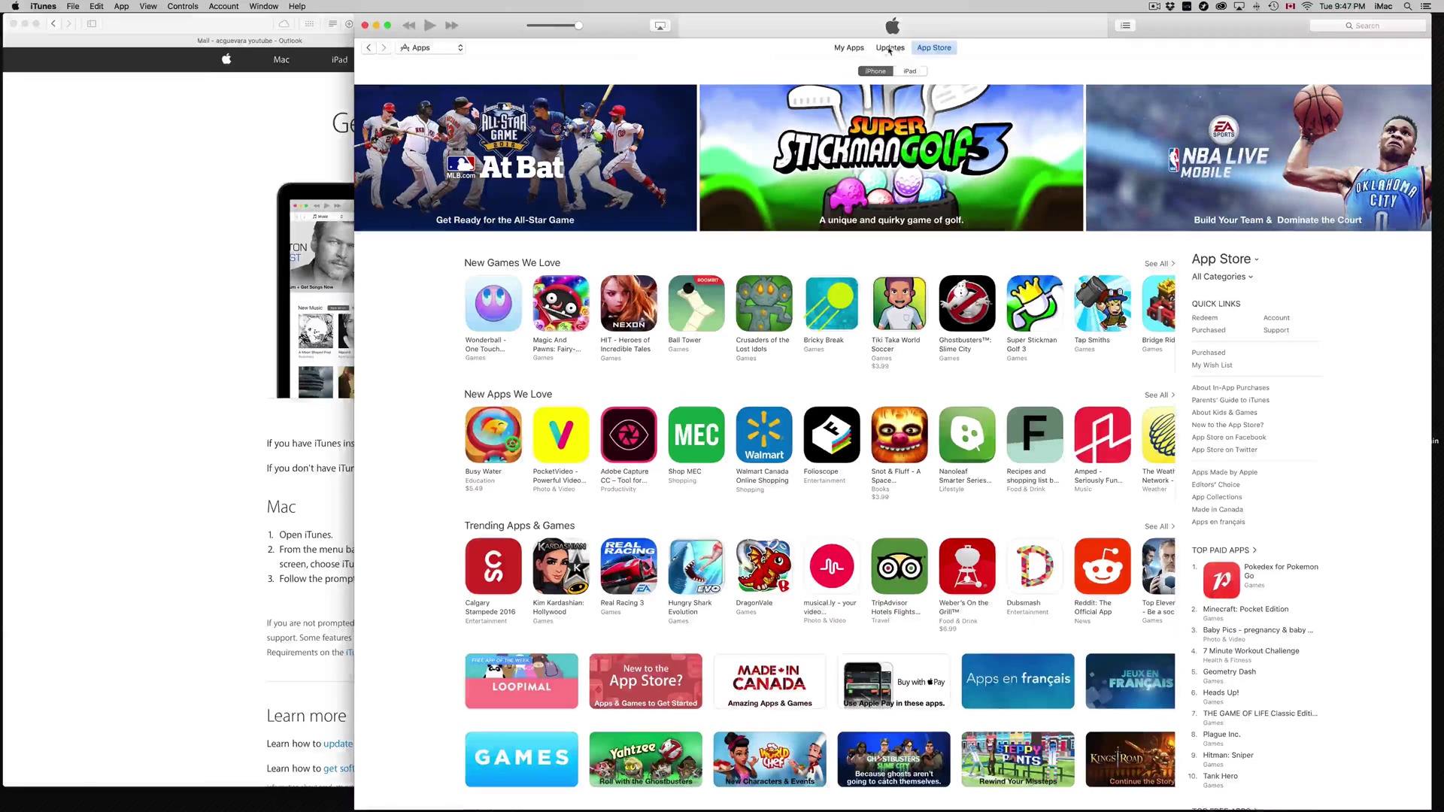
click(936, 50)
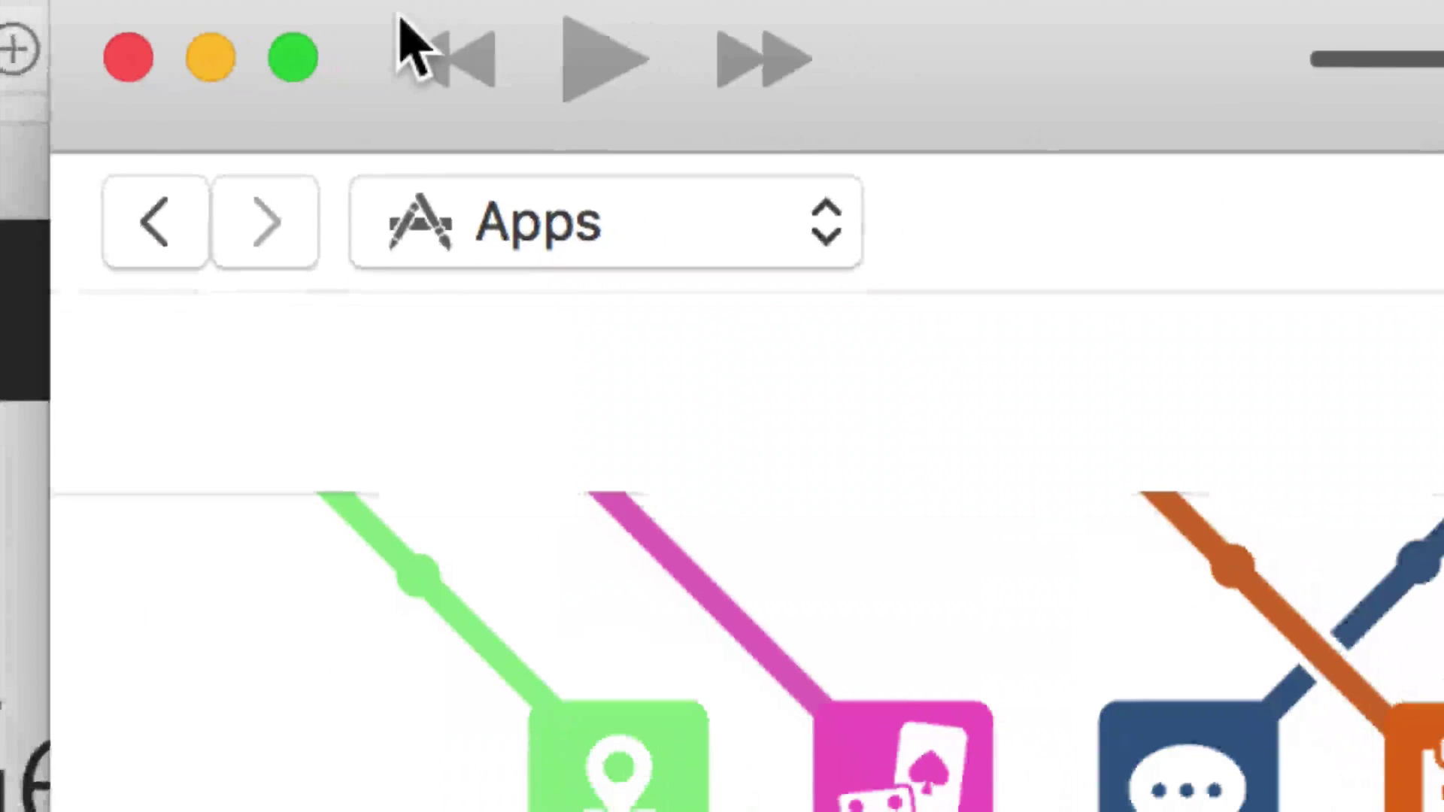
click(782, 197)
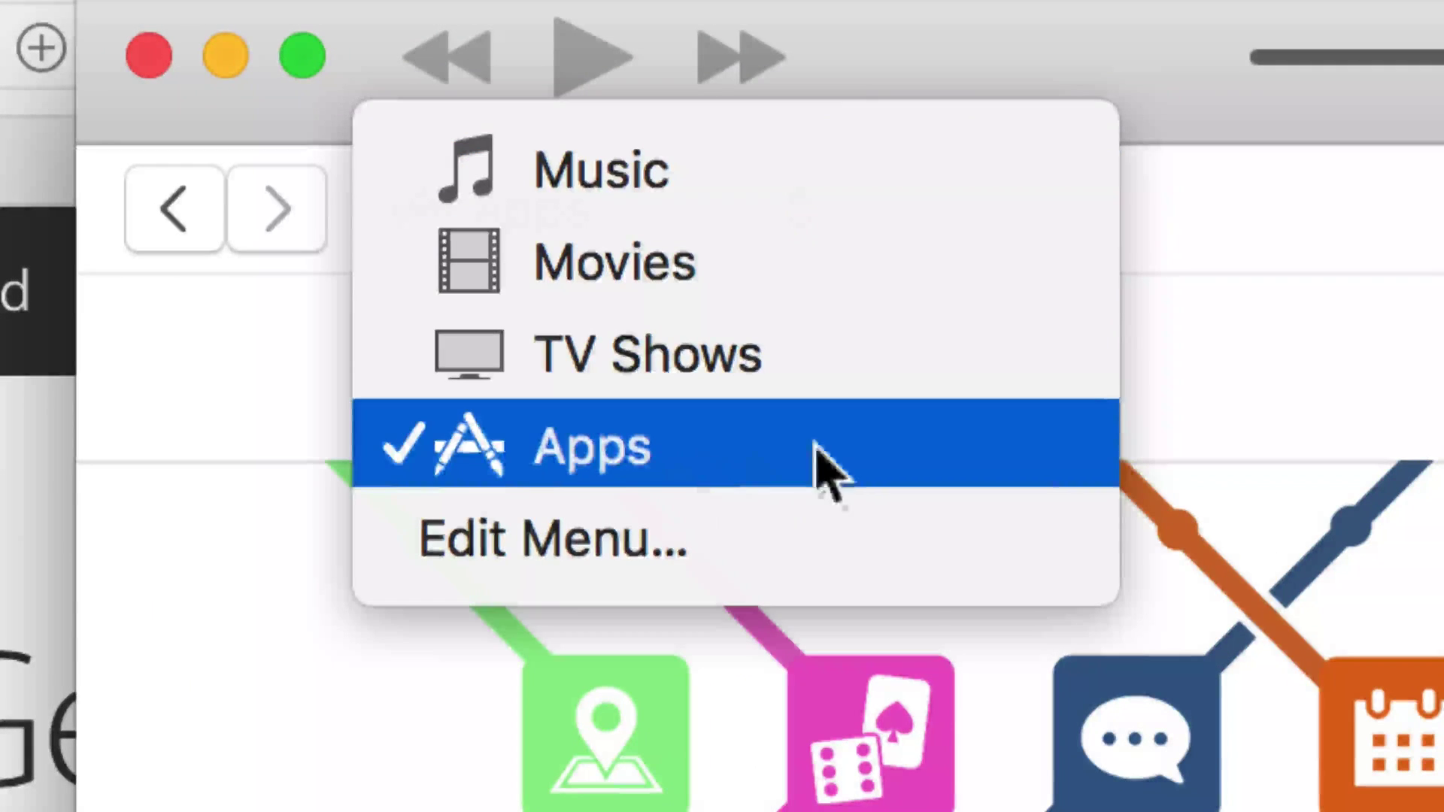
click(827, 470)
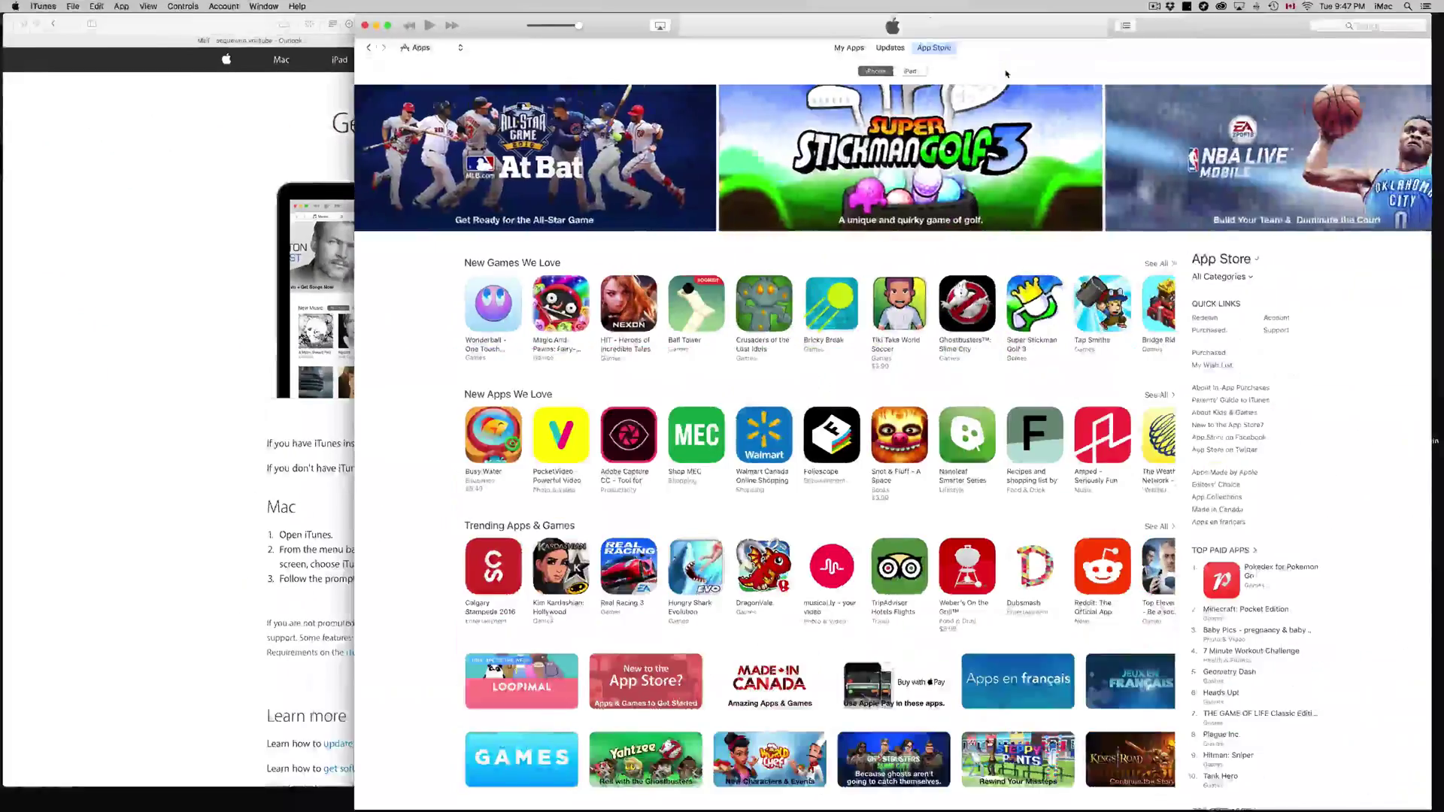
Scroll down the App Store to the Top Free Apps chart, led by Pokémon Camp.
scroll(827, 316, right, 5)
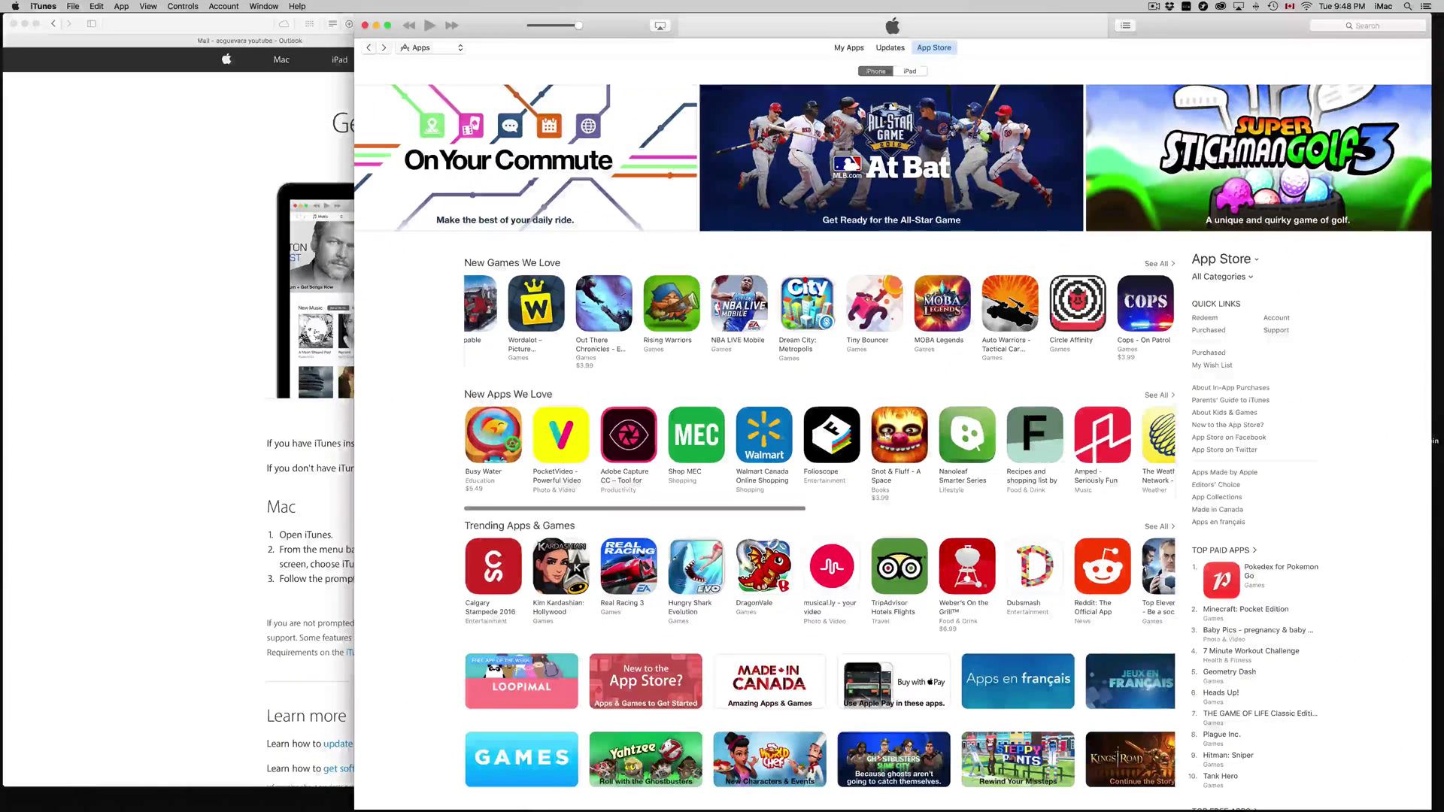
scroll(1321, 494, down, 5)
scroll(1321, 494, down, 2)
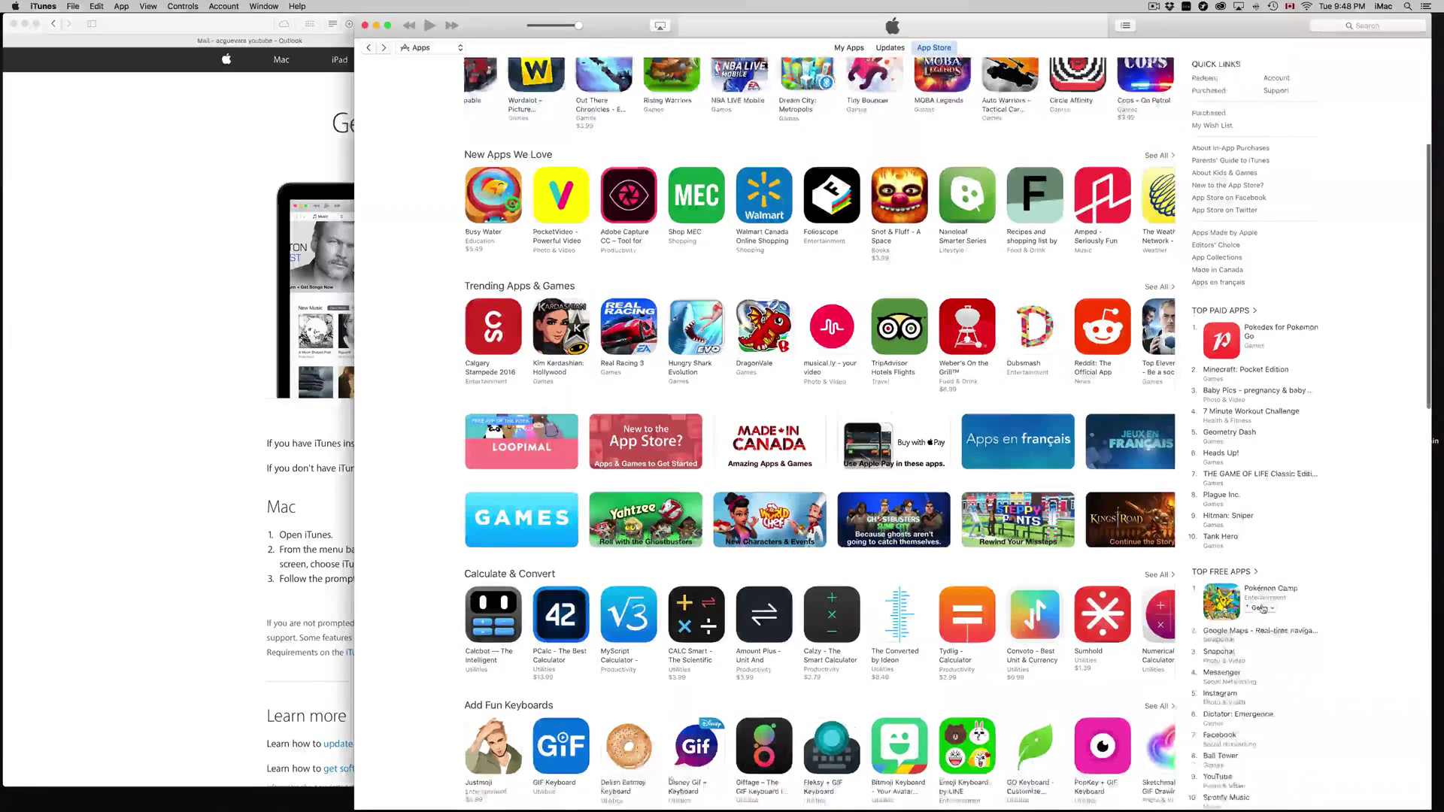
scroll(1238, 500, down, 2)
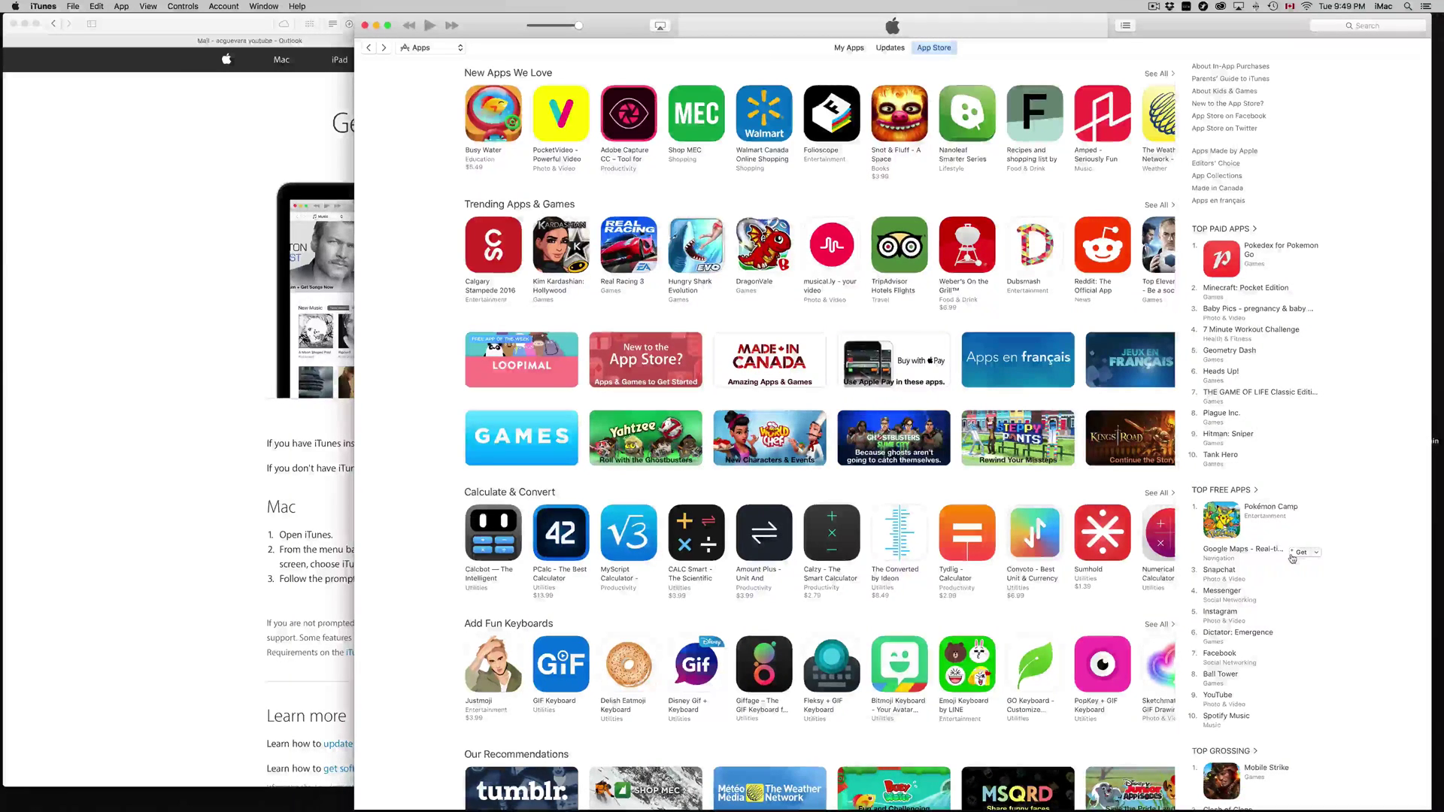
scroll(1292, 558, down, 3)
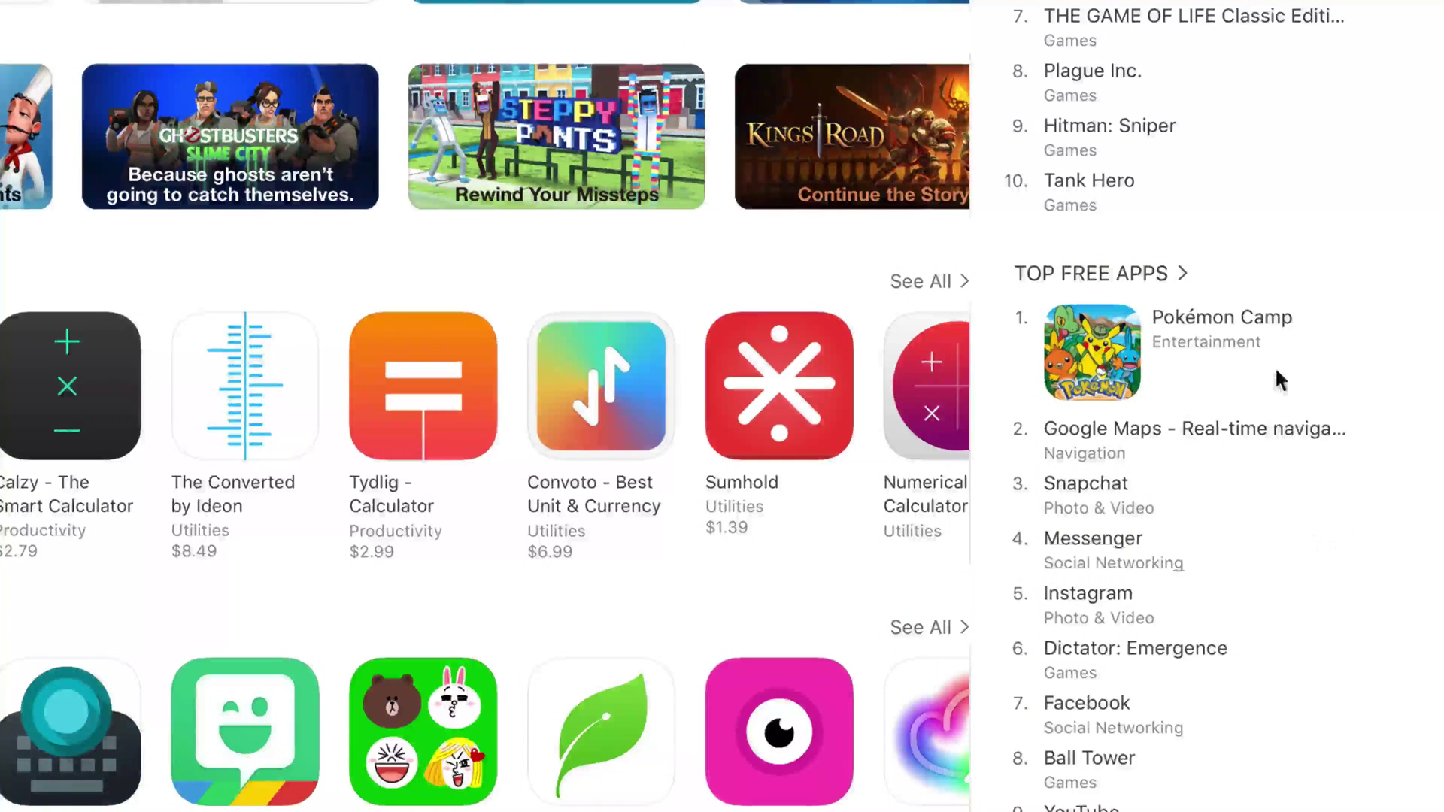
mouse_move(1260, 345)
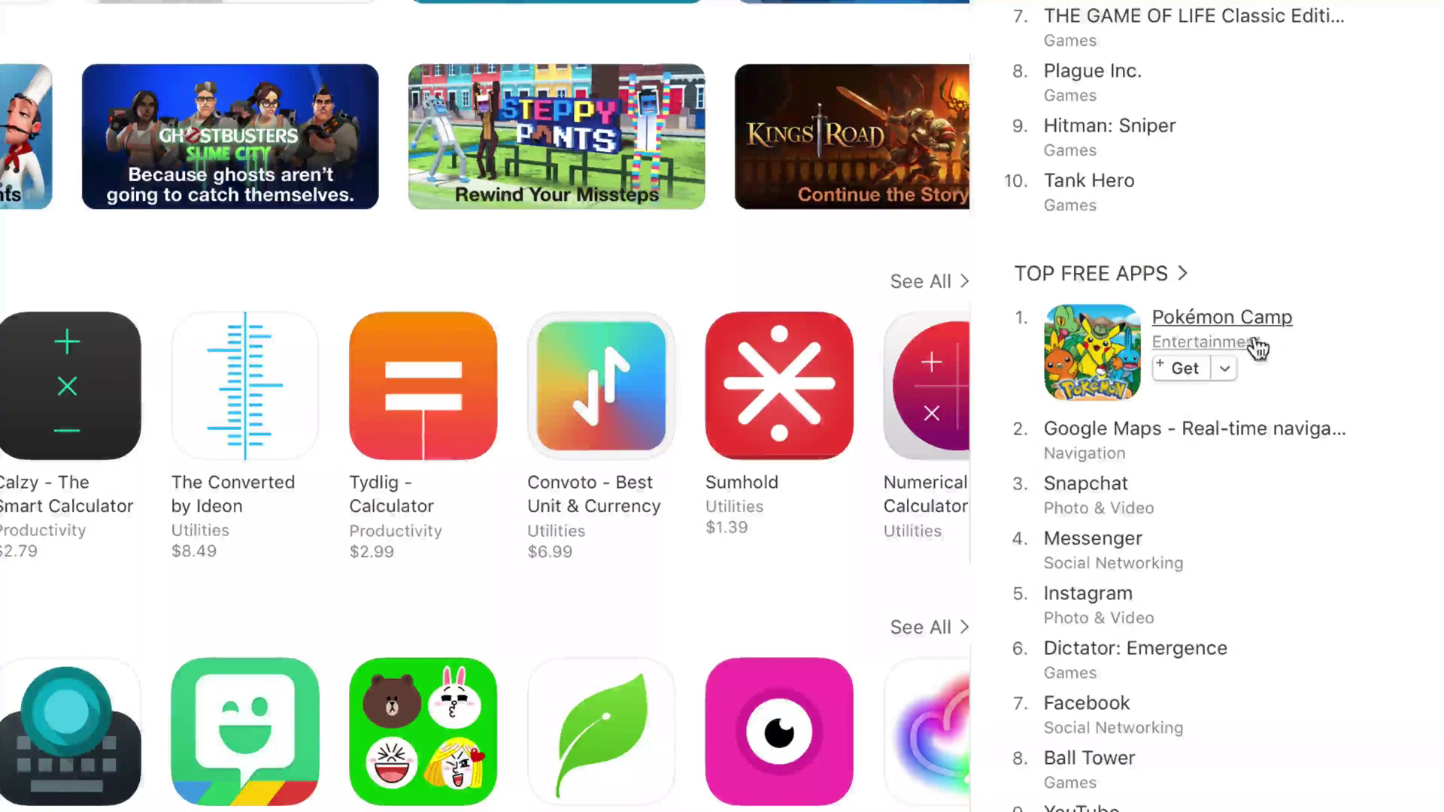
Get Pokémon Camp and choose Create New Apple ID from the sign-in prompt, past the welcome page.
click(1181, 368)
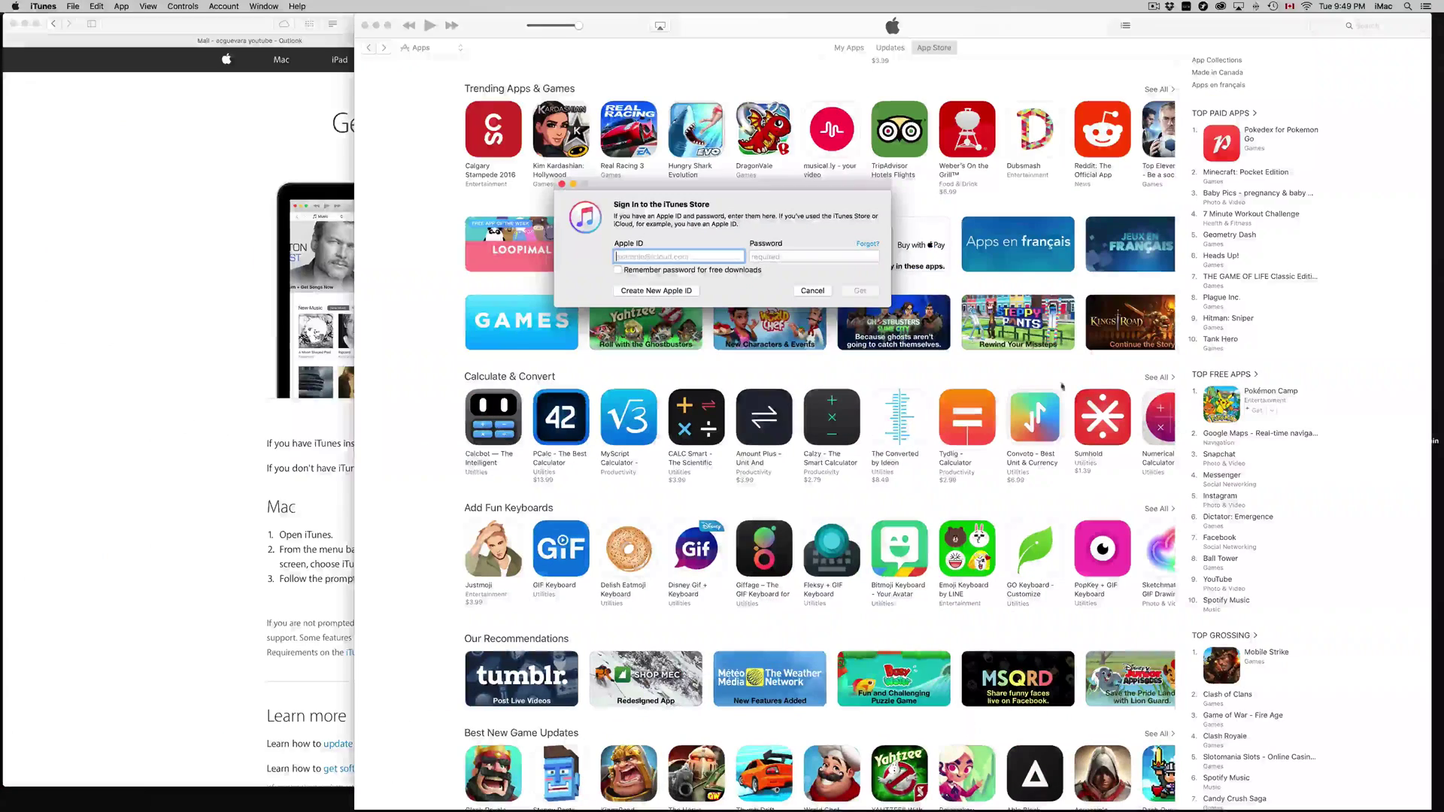
drag(730, 298, 1139, 449)
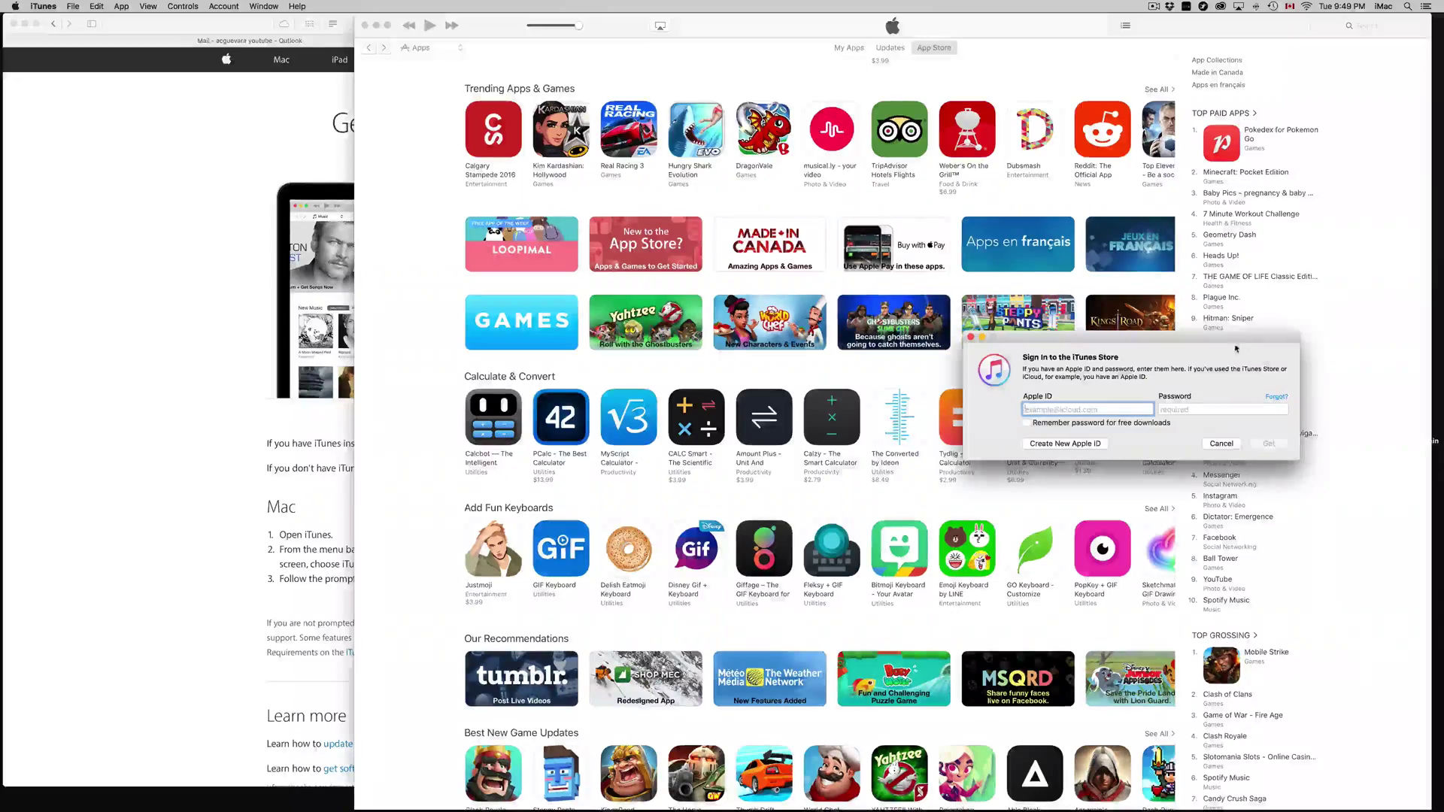
drag(1225, 340, 1054, 418)
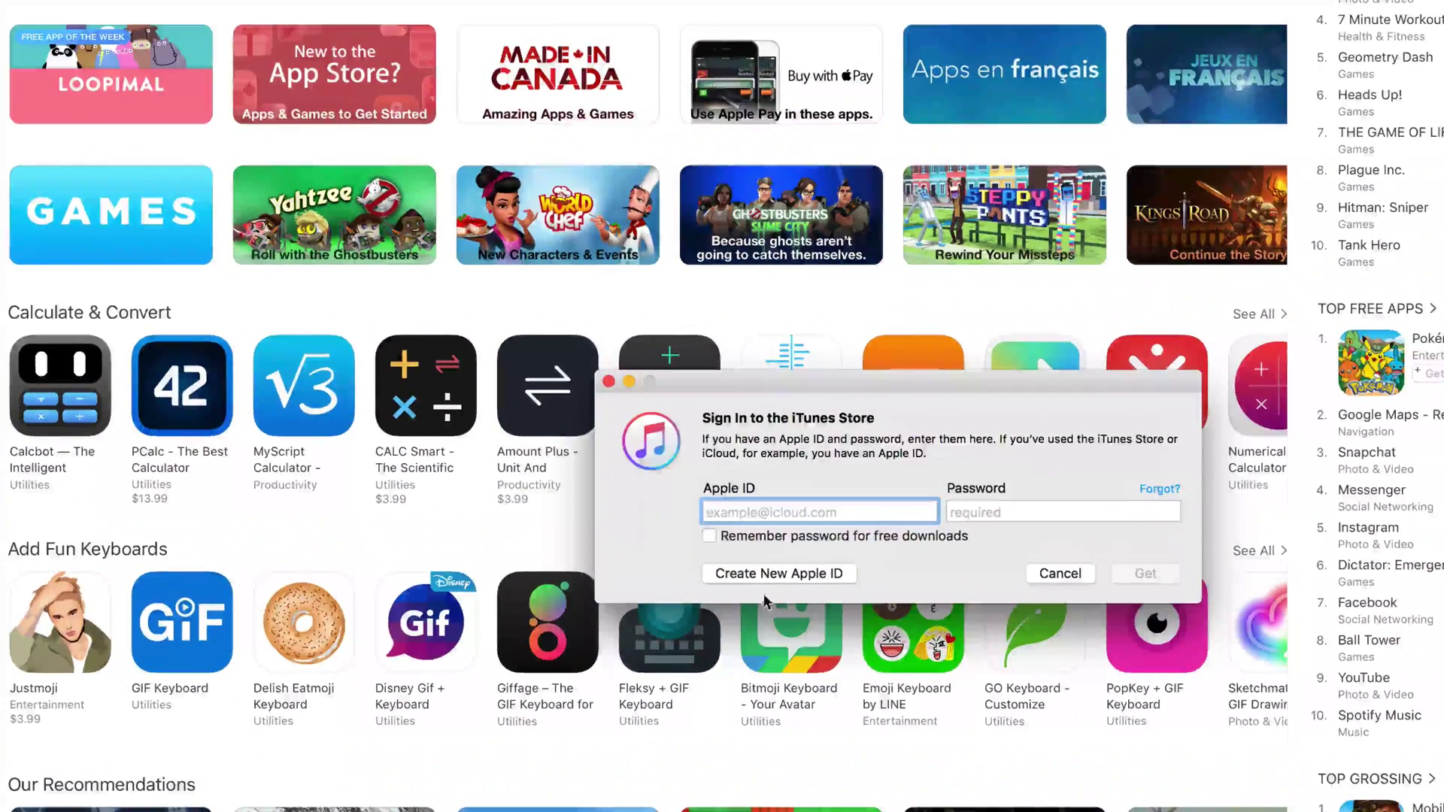
click(767, 575)
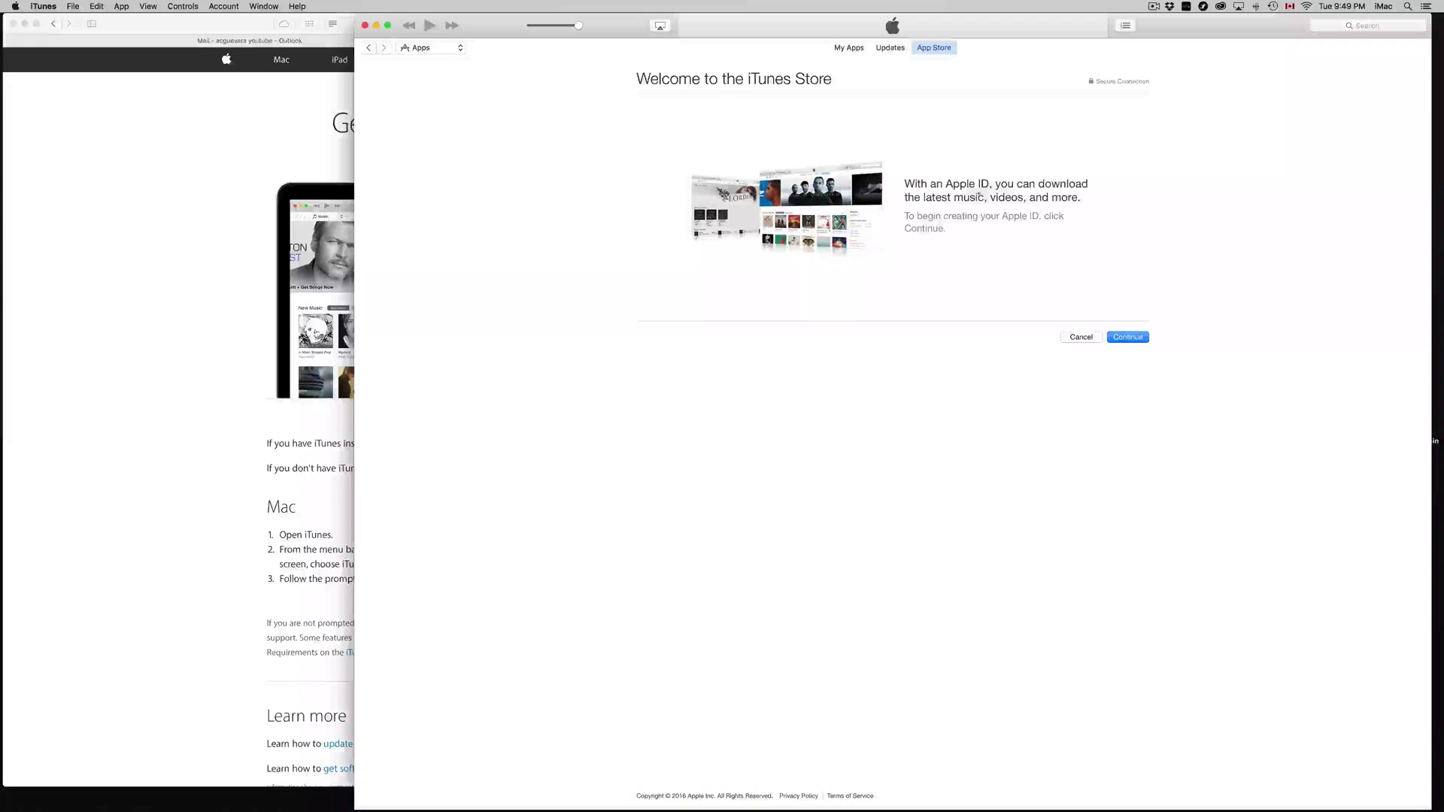
click(1137, 338)
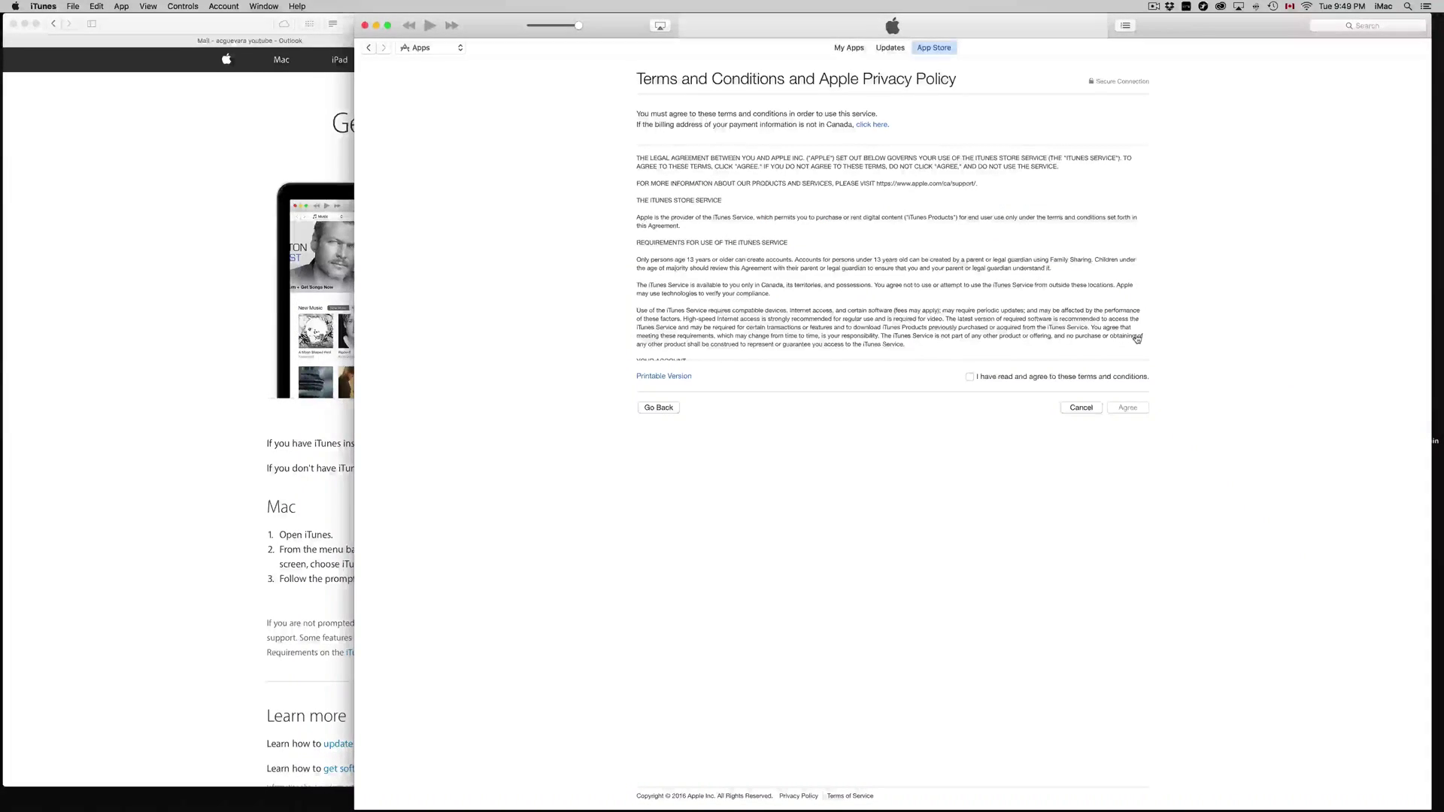
Check the Outlook inbox, then agree to the iTunes Store terms and conditions.
click(279, 45)
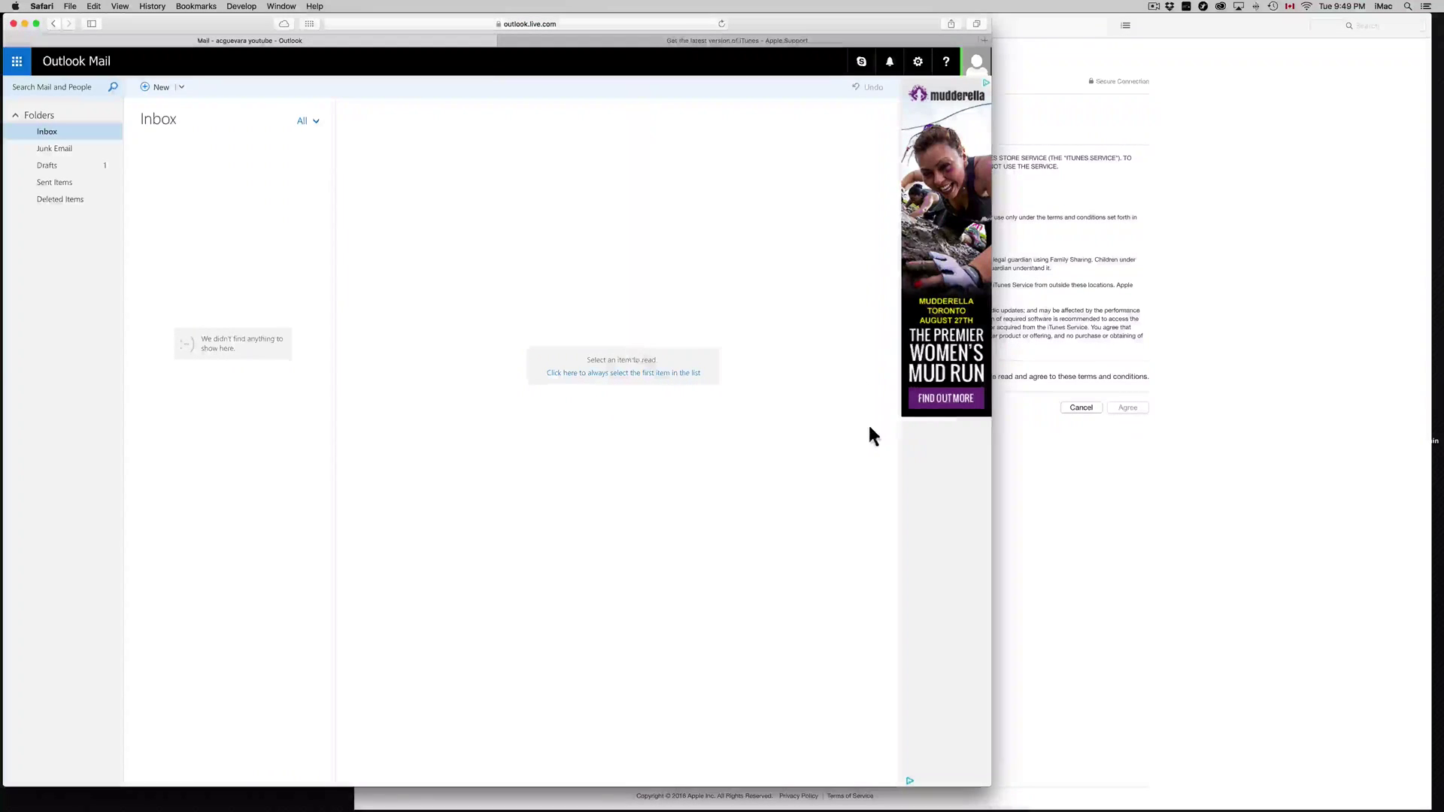
click(1287, 385)
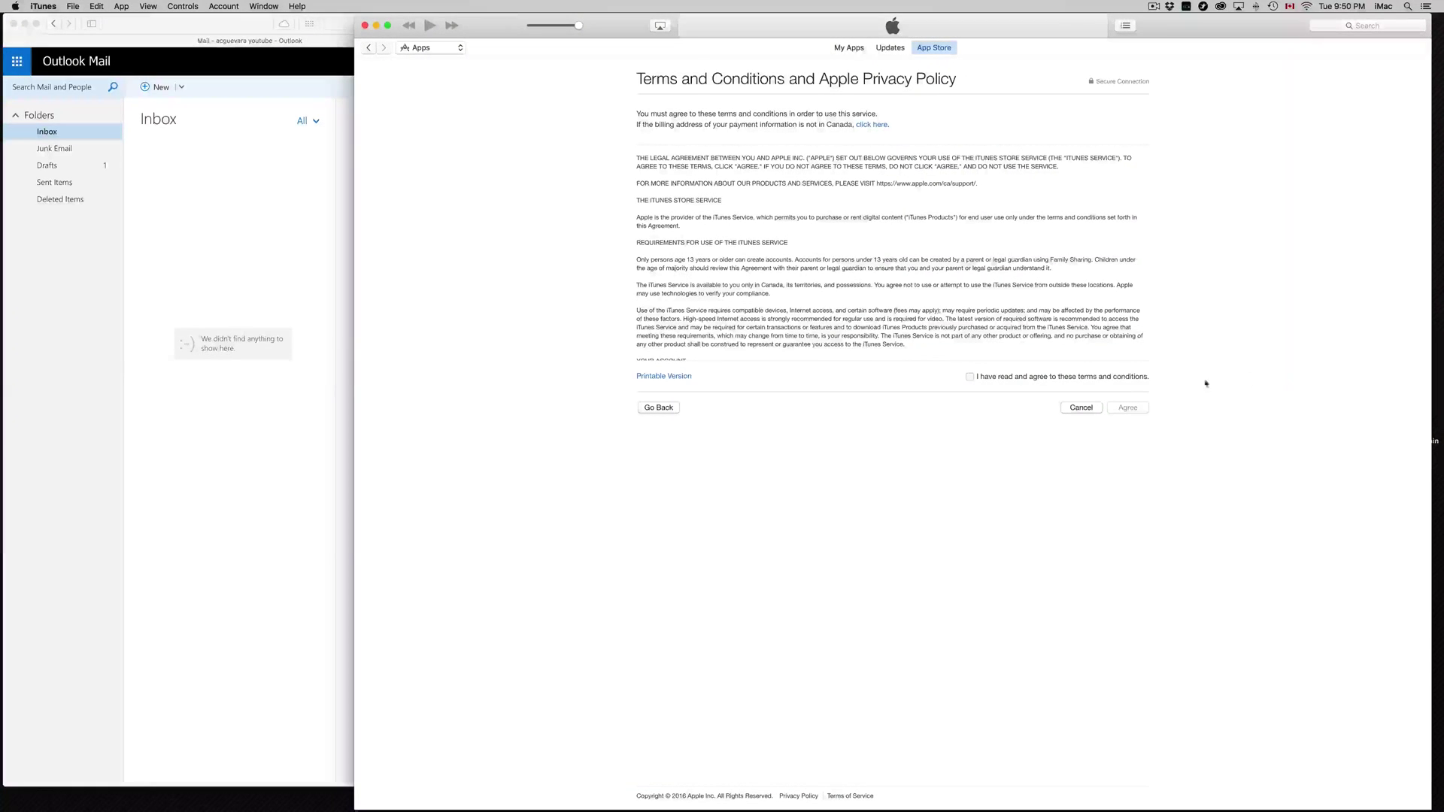
click(969, 379)
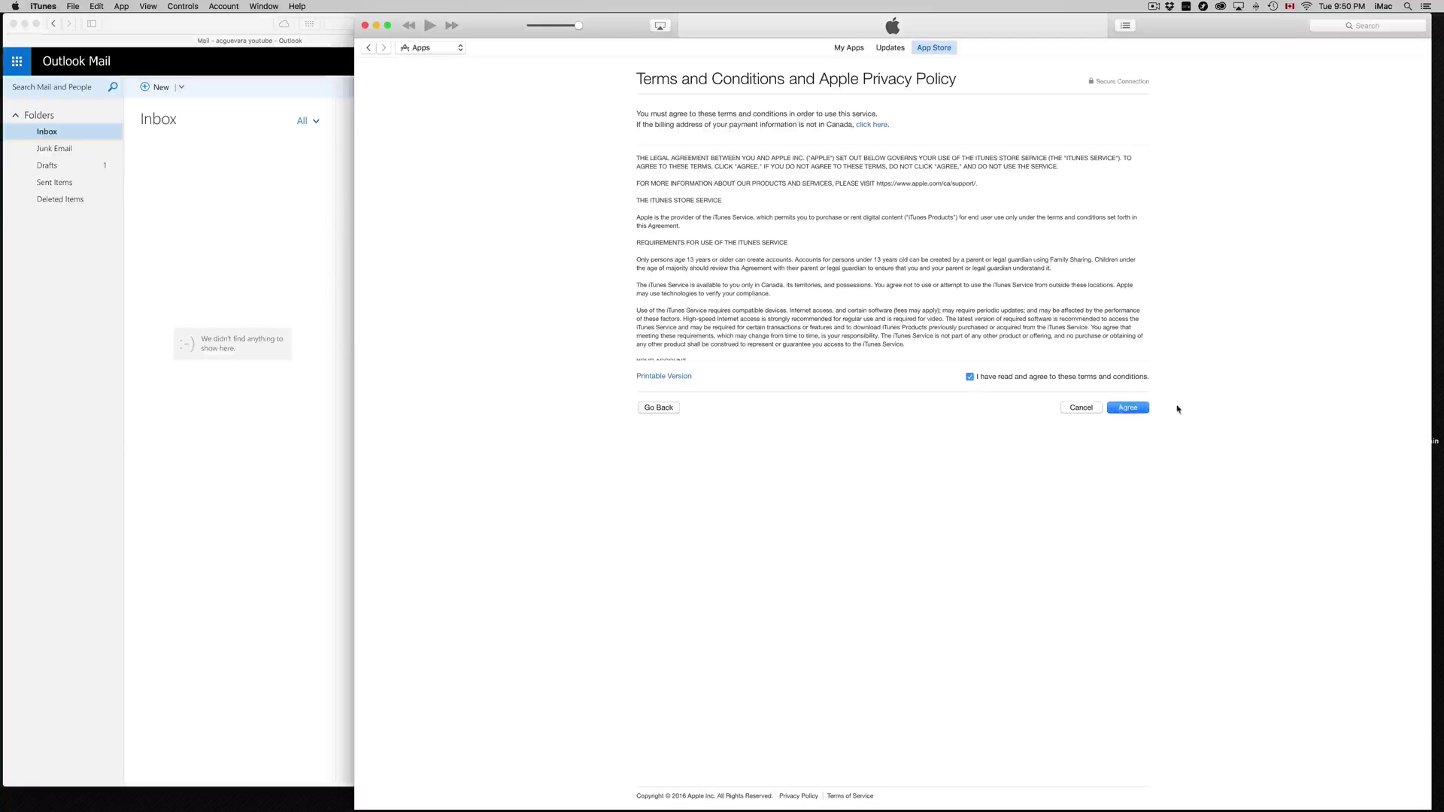
click(1128, 408)
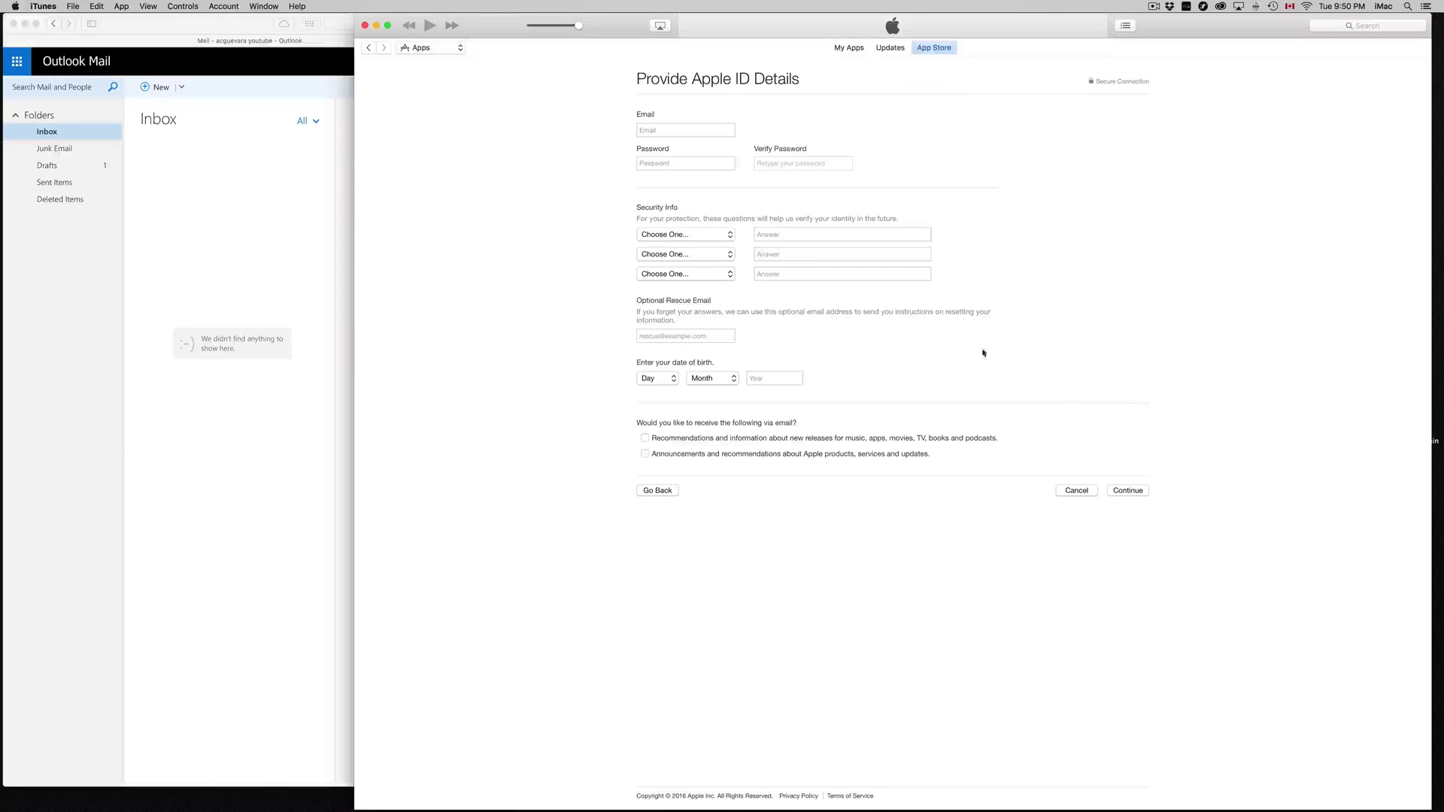
Enter the new Apple ID's email address and begin entering the account password.
click(683, 133)
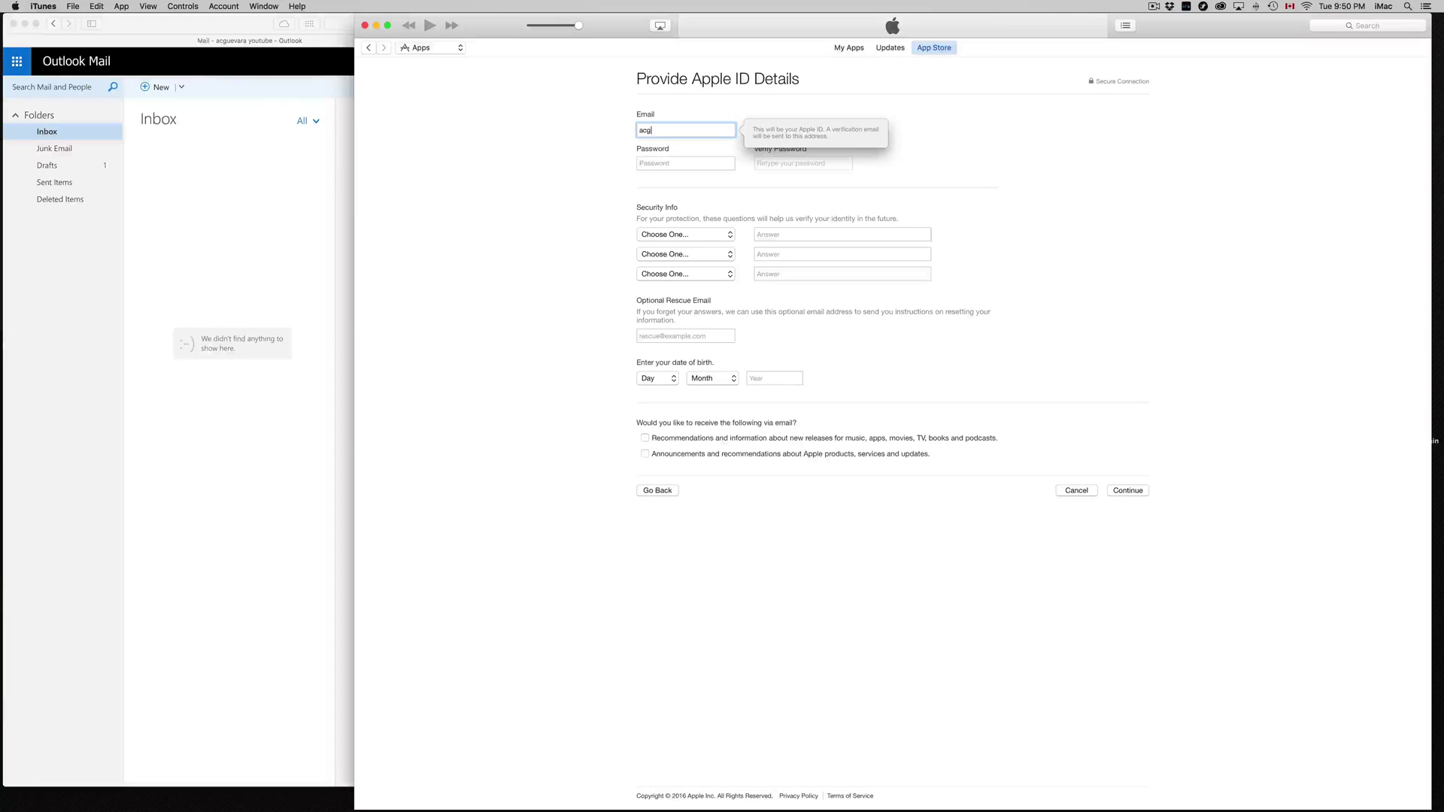
click(788, 170)
click(716, 164)
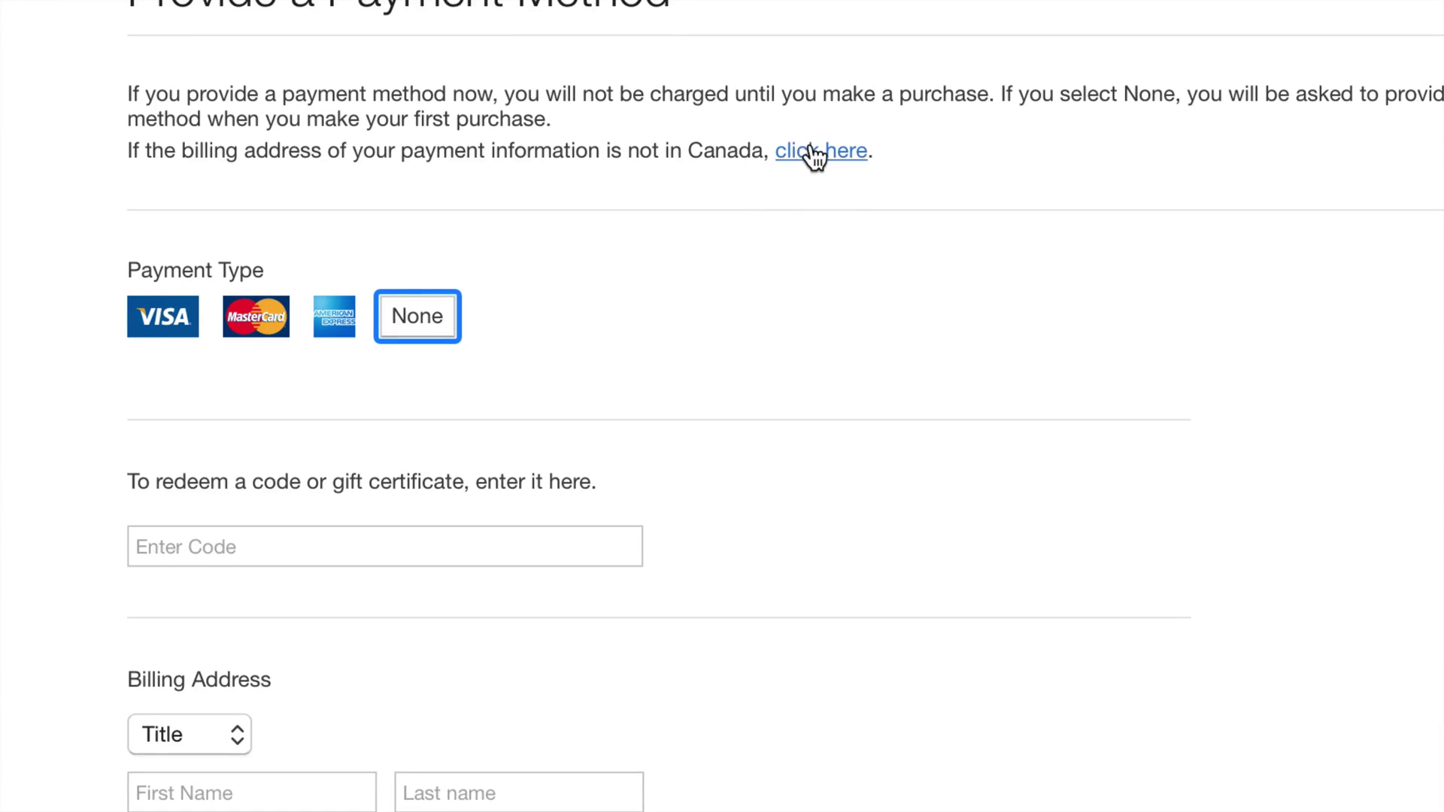
Change the billing country to United States and create the Apple ID.
click(811, 153)
click(594, 254)
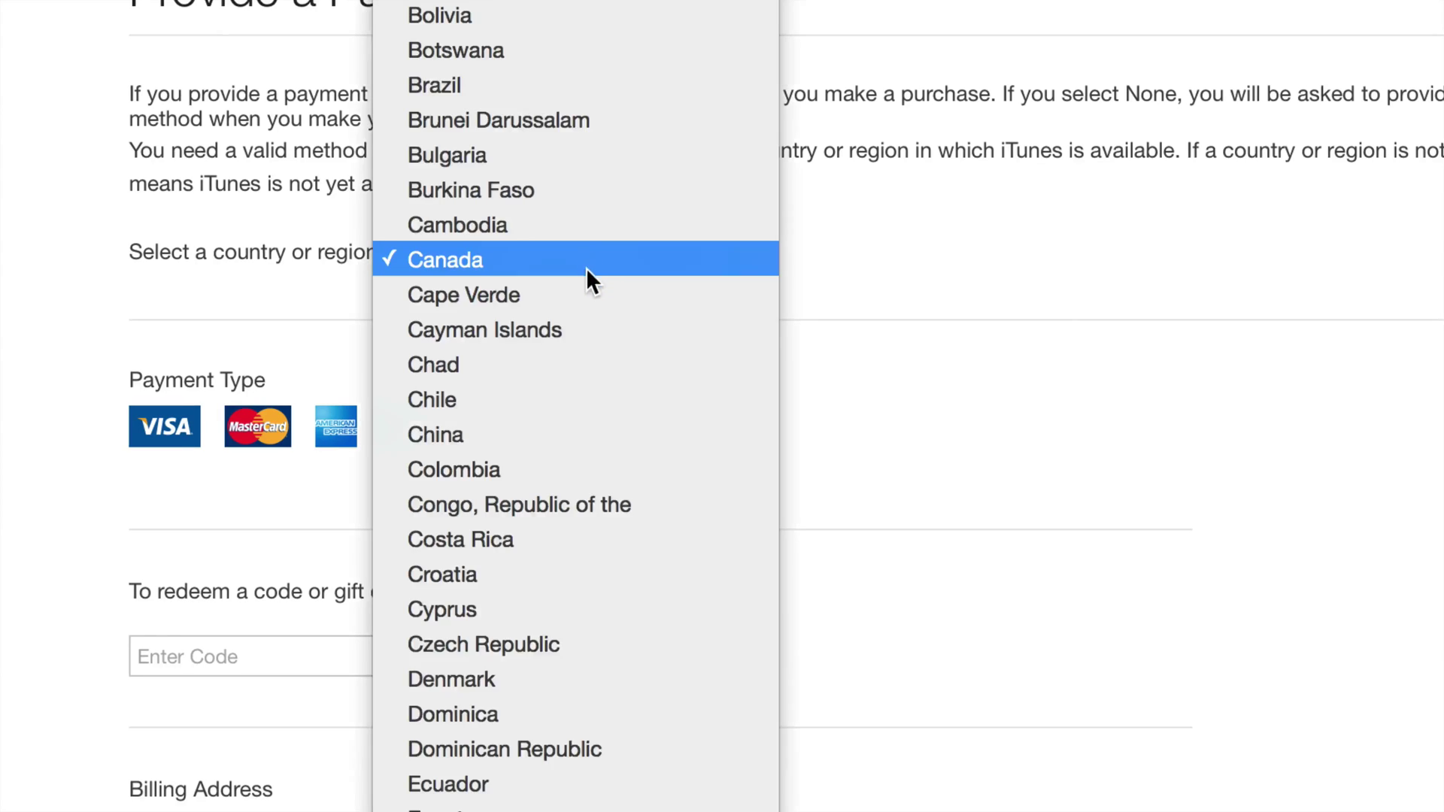
scroll(624, 331, up, 4)
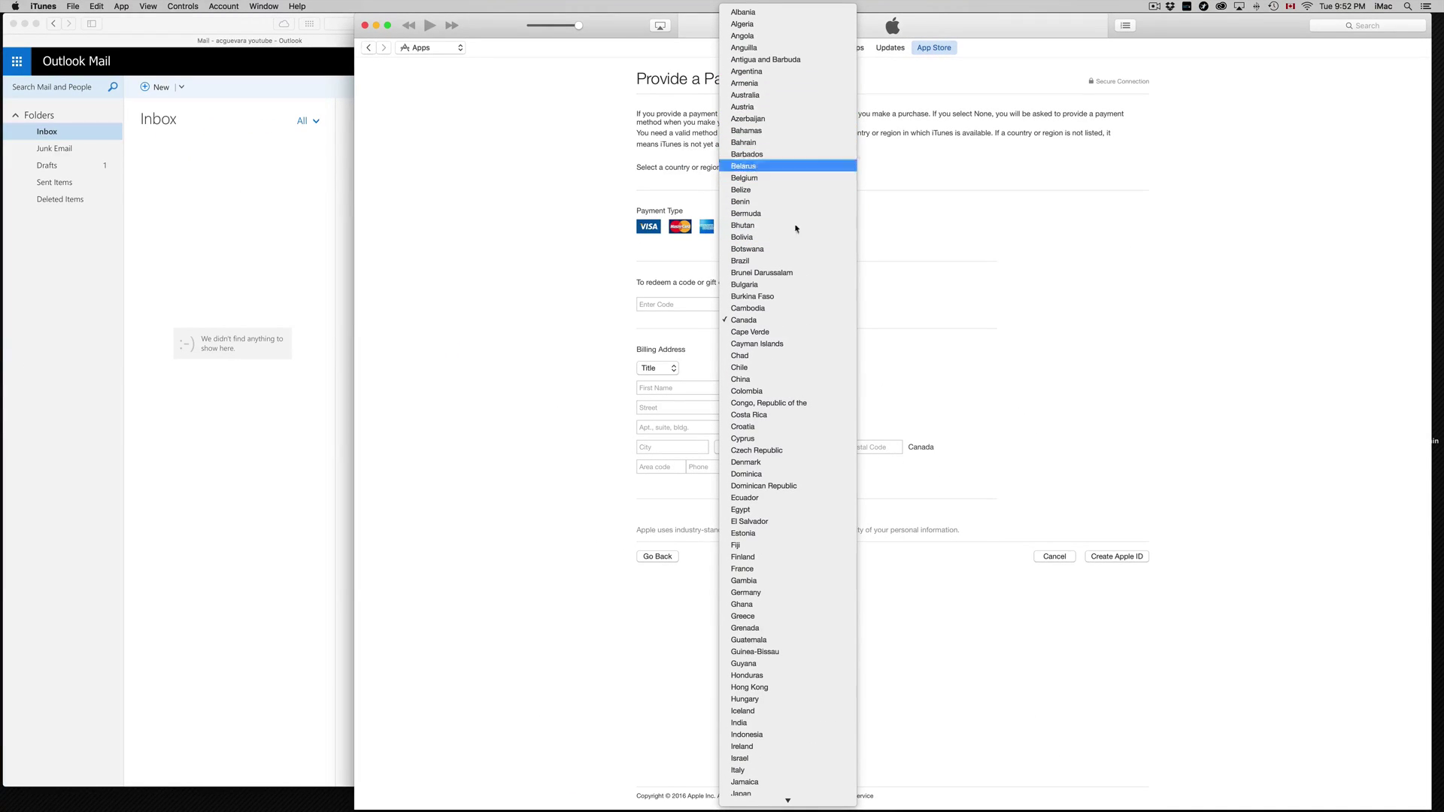
scroll(782, 277, down, 10)
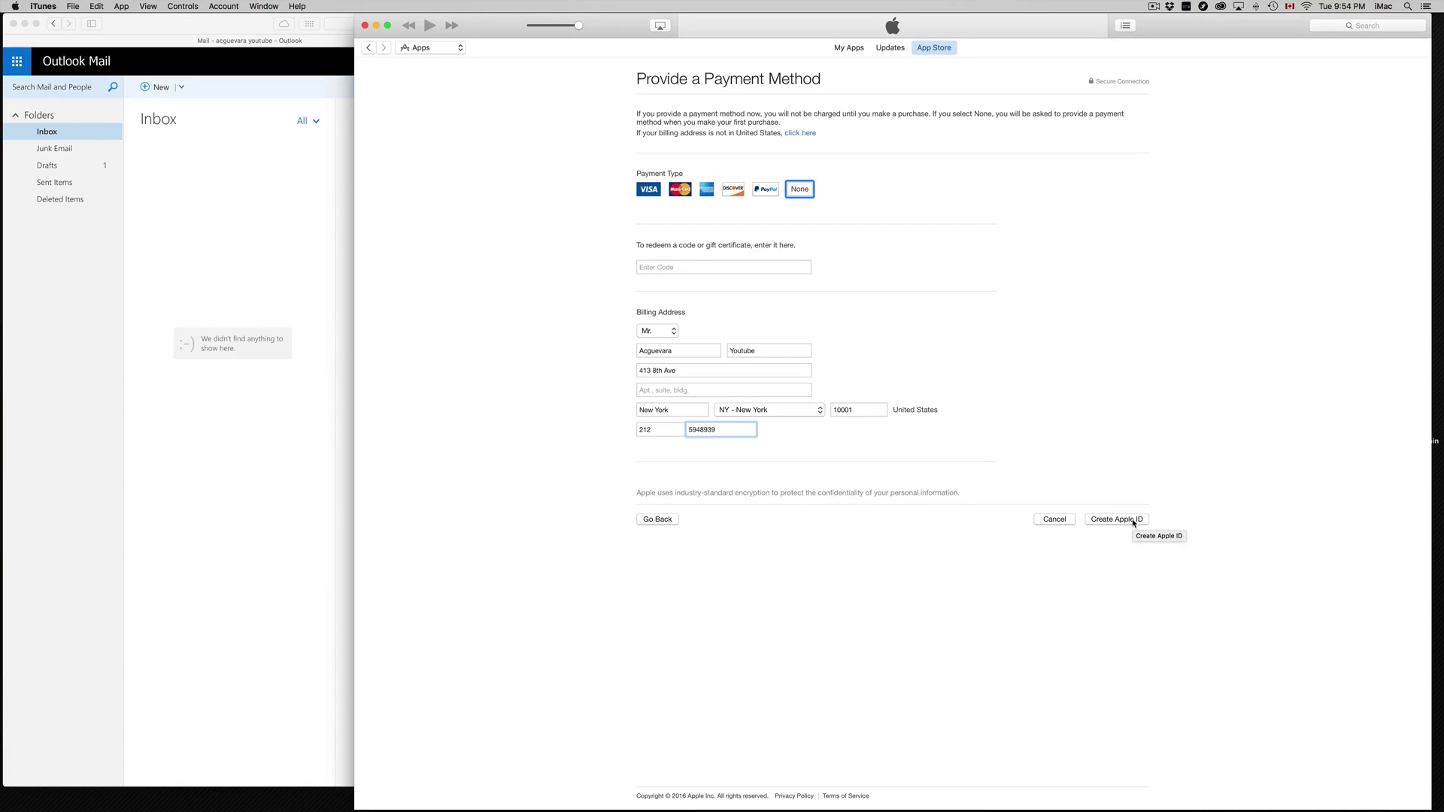
click(1134, 521)
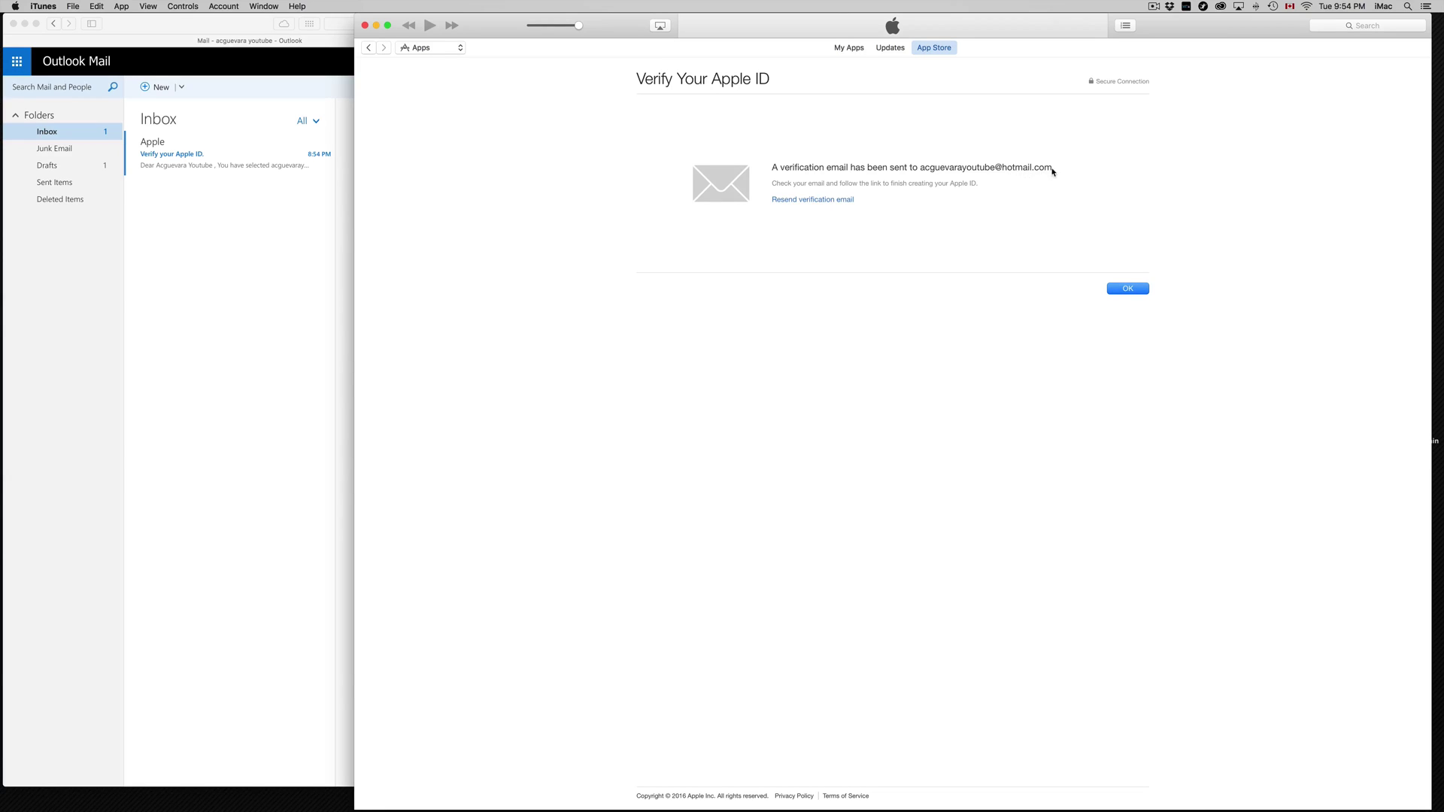
Open Apple's 'Verify your Apple ID' email in Outlook and widen the mail window.
click(178, 236)
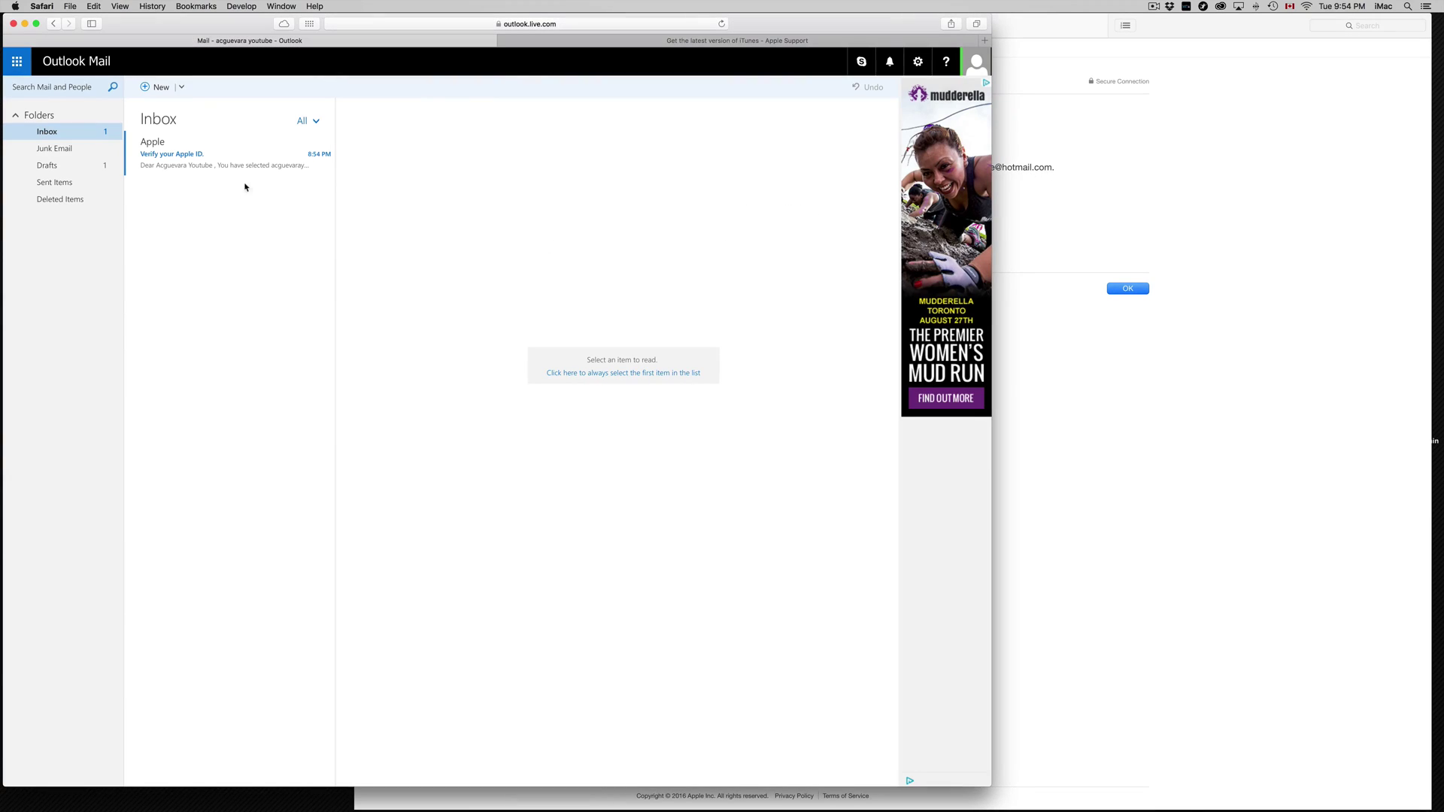
click(229, 159)
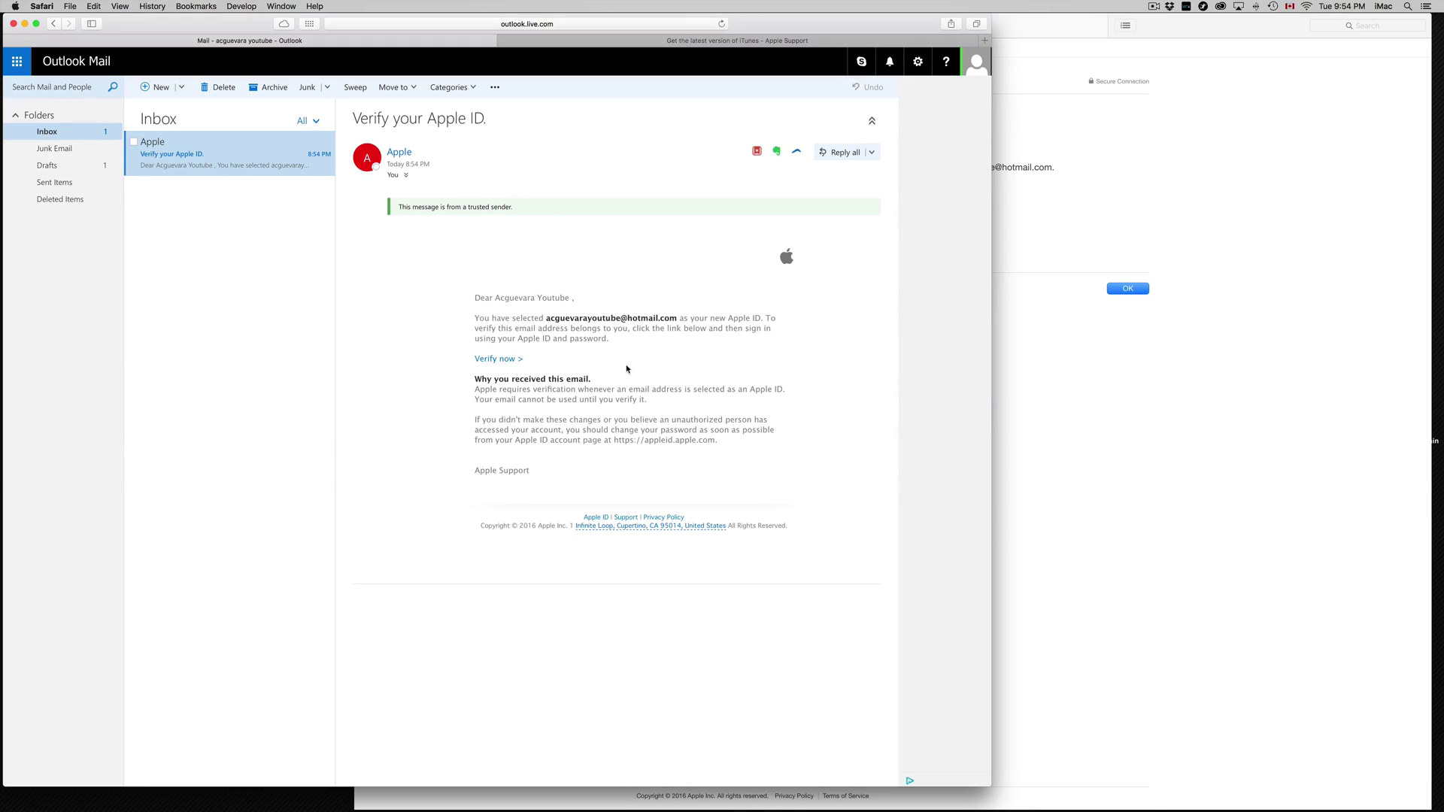
scroll(874, 654, up, 5)
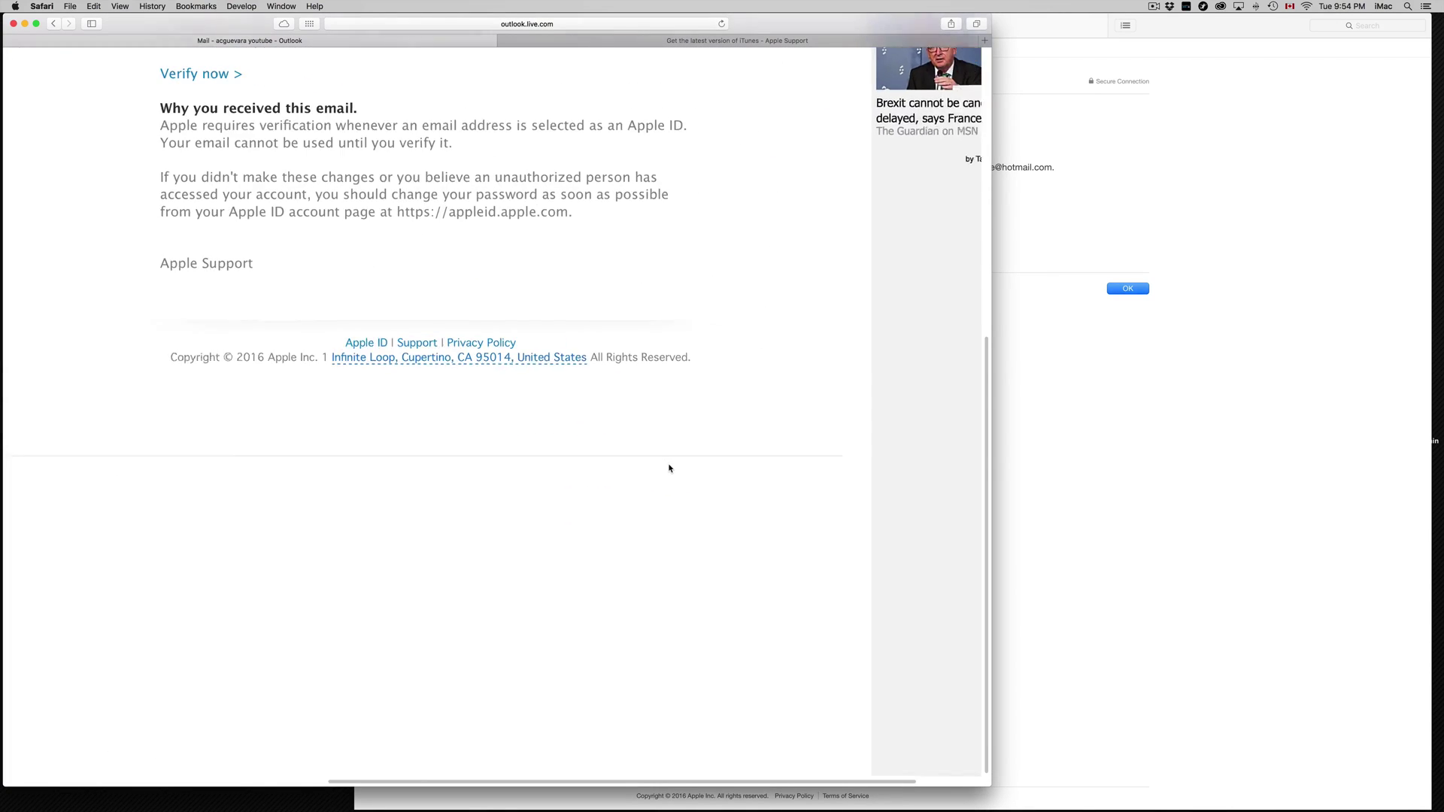
scroll(673, 470, down, 5)
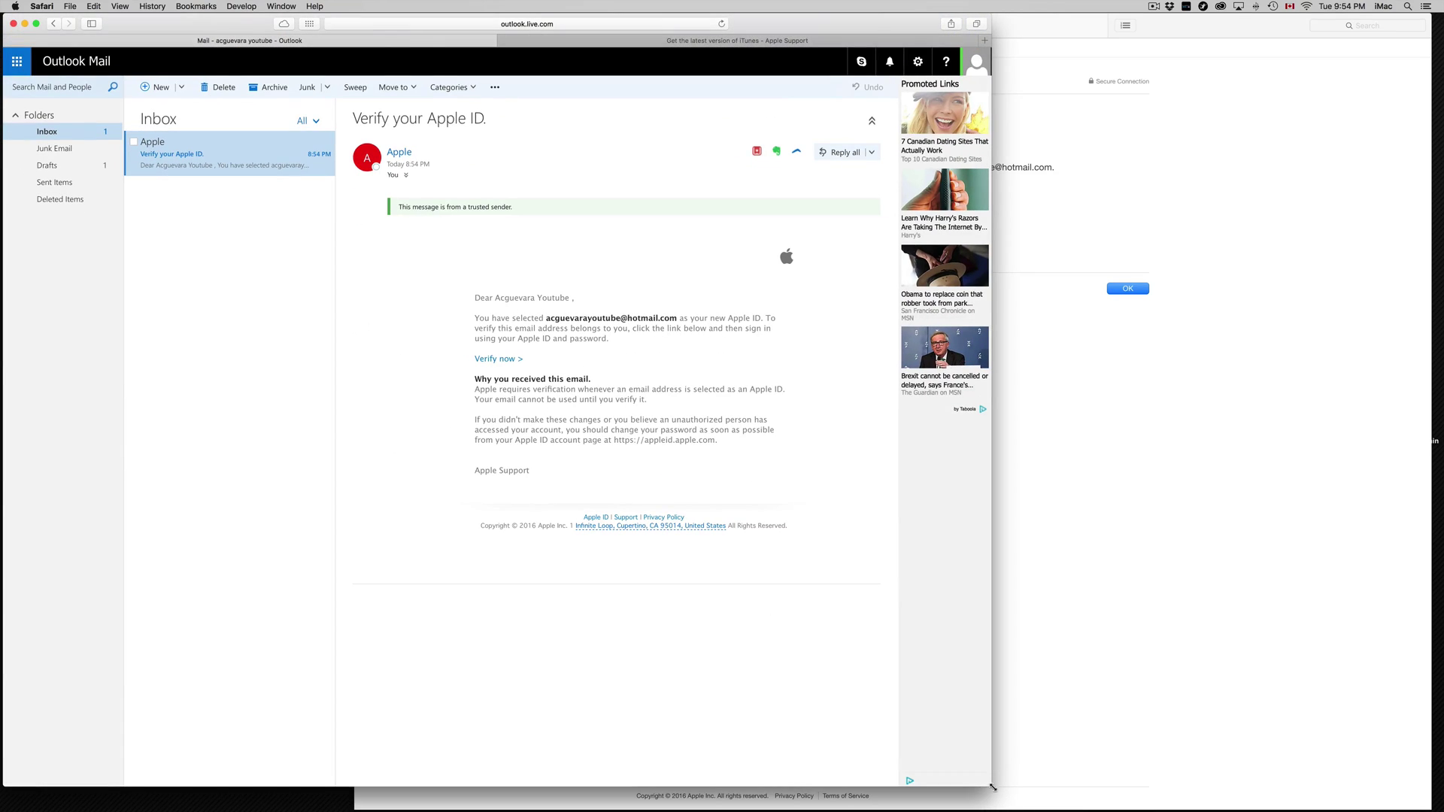
drag(994, 788, 1218, 789)
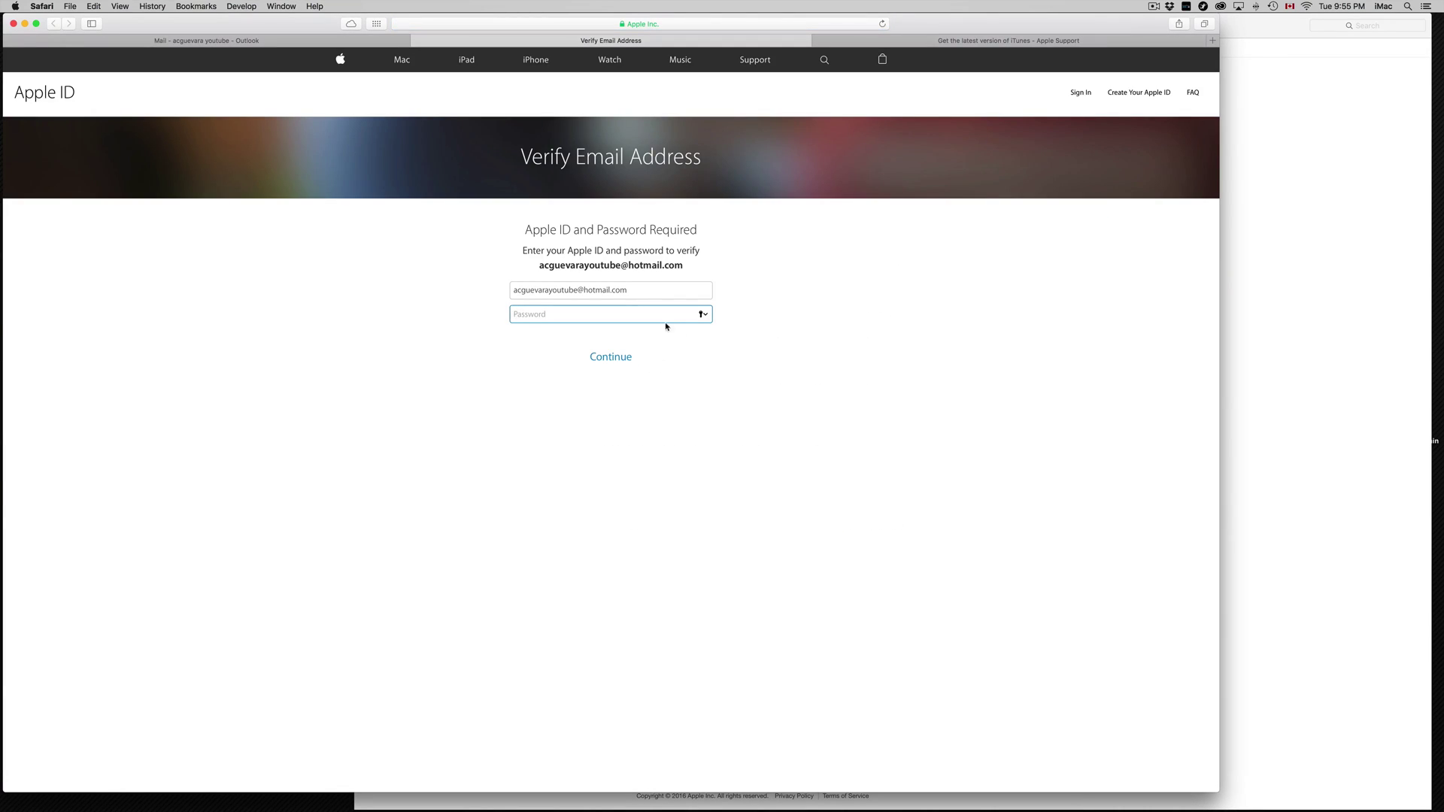
Paste the Apple ID password to verify the email, and save the password in Safari.
key(super+v)
key(Return)
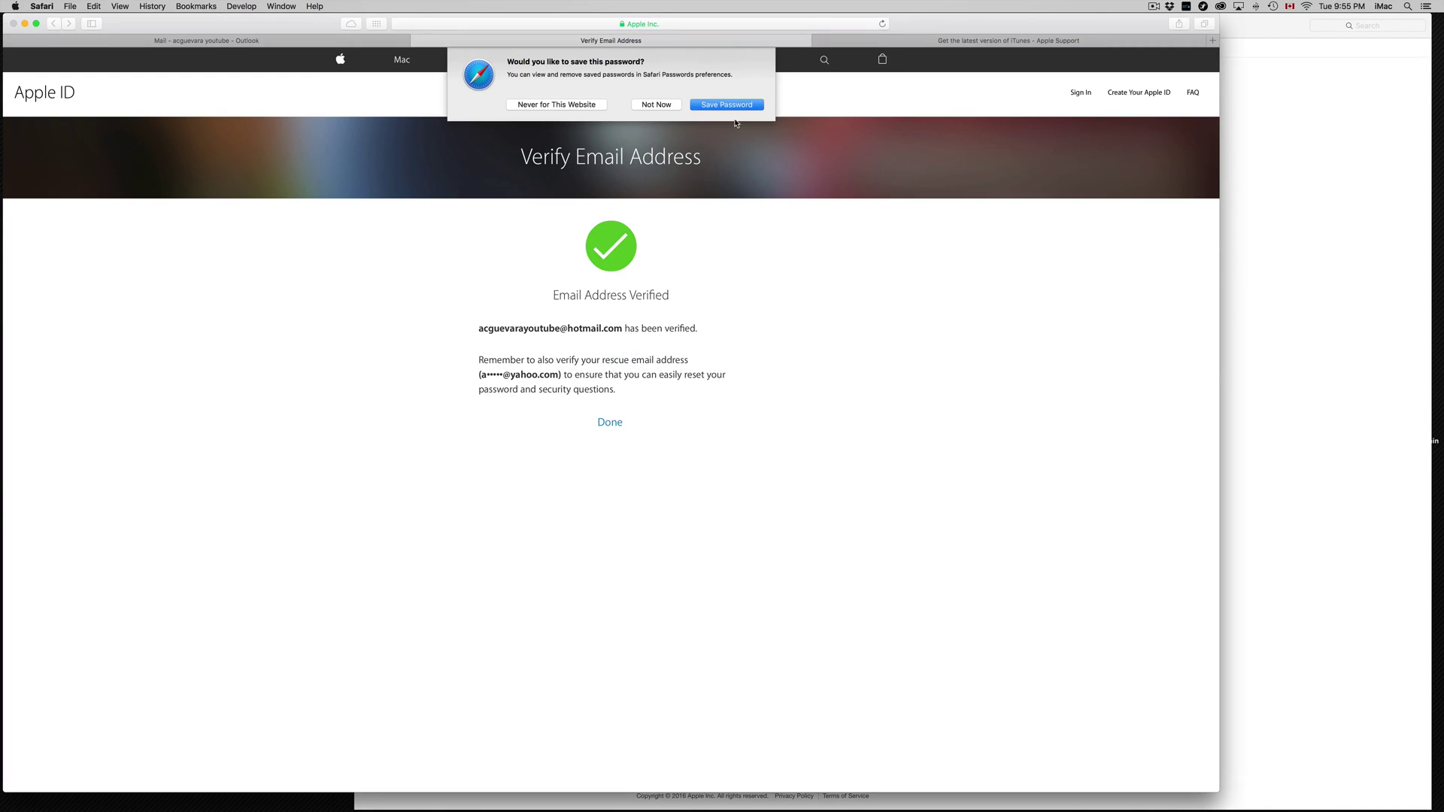
click(730, 107)
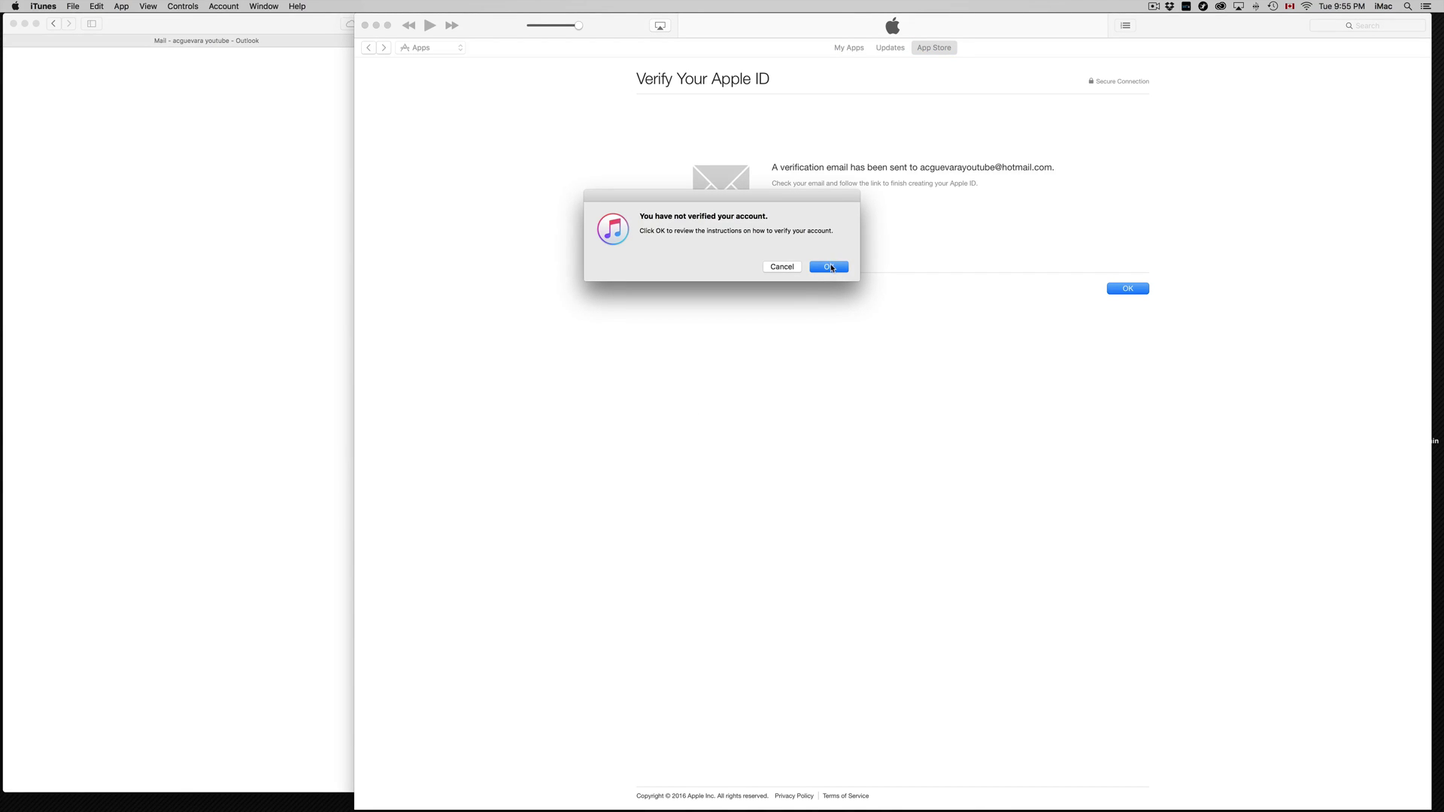
Dismiss the not-verified alert, resend the verification email, and confirm to continue to the store.
click(829, 267)
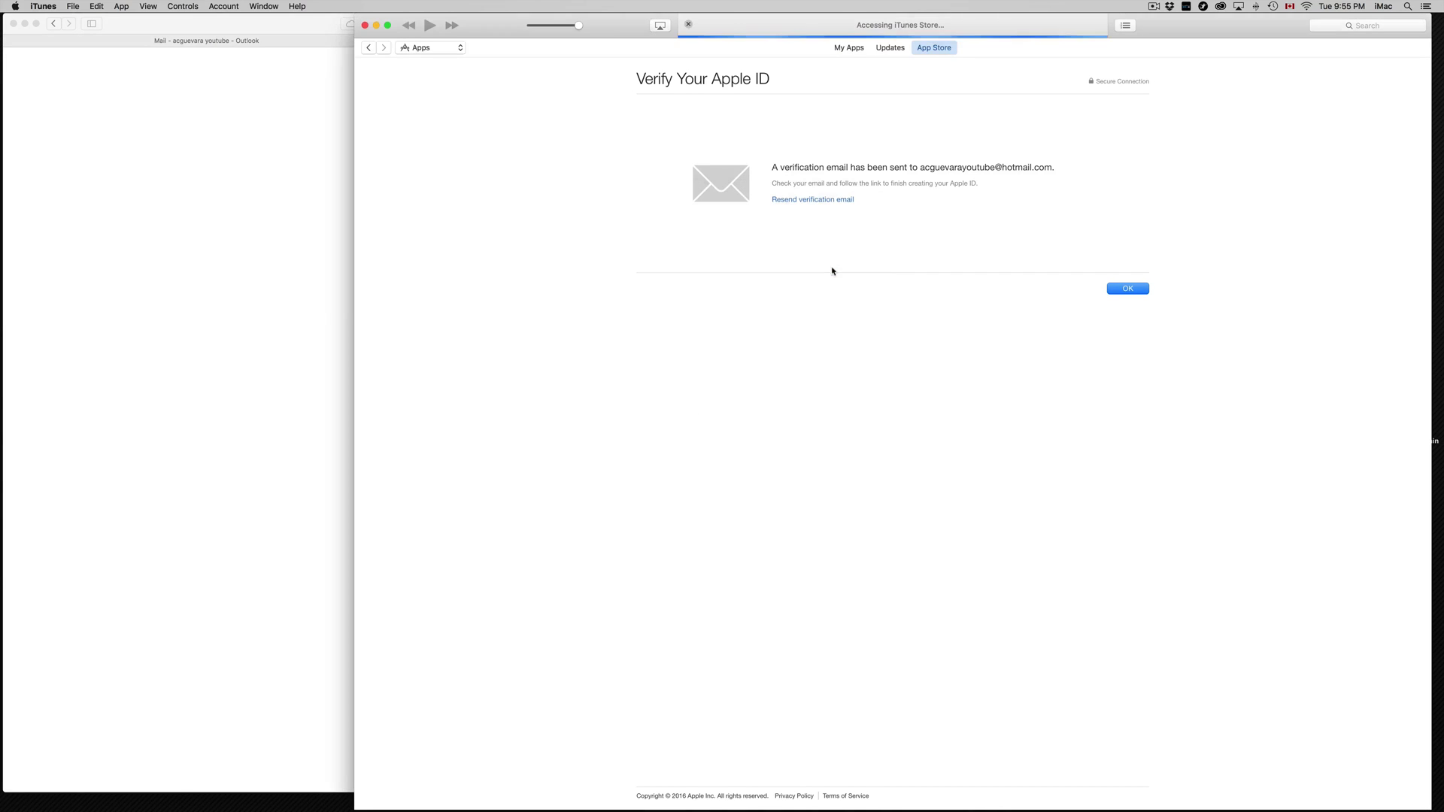
click(1139, 290)
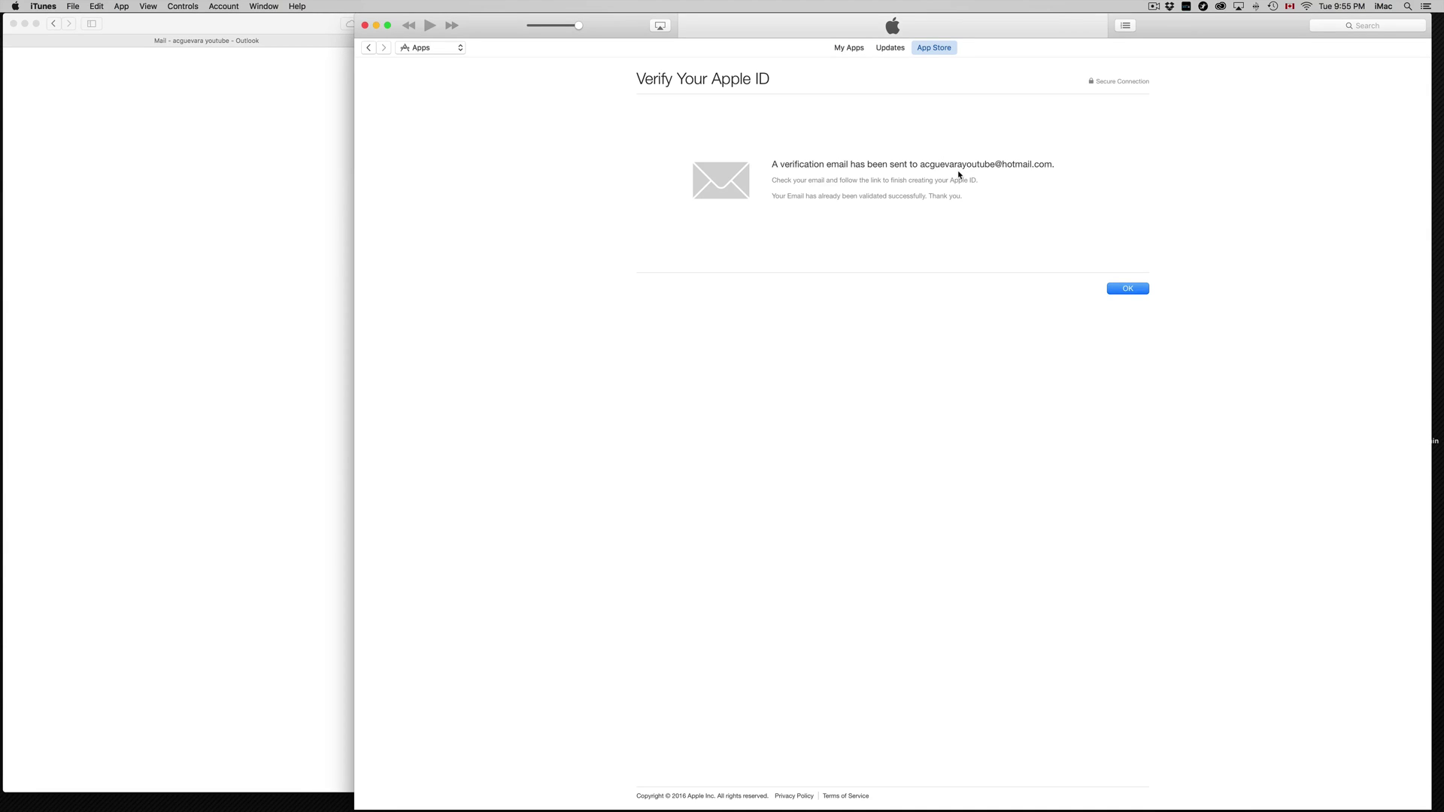
click(1128, 290)
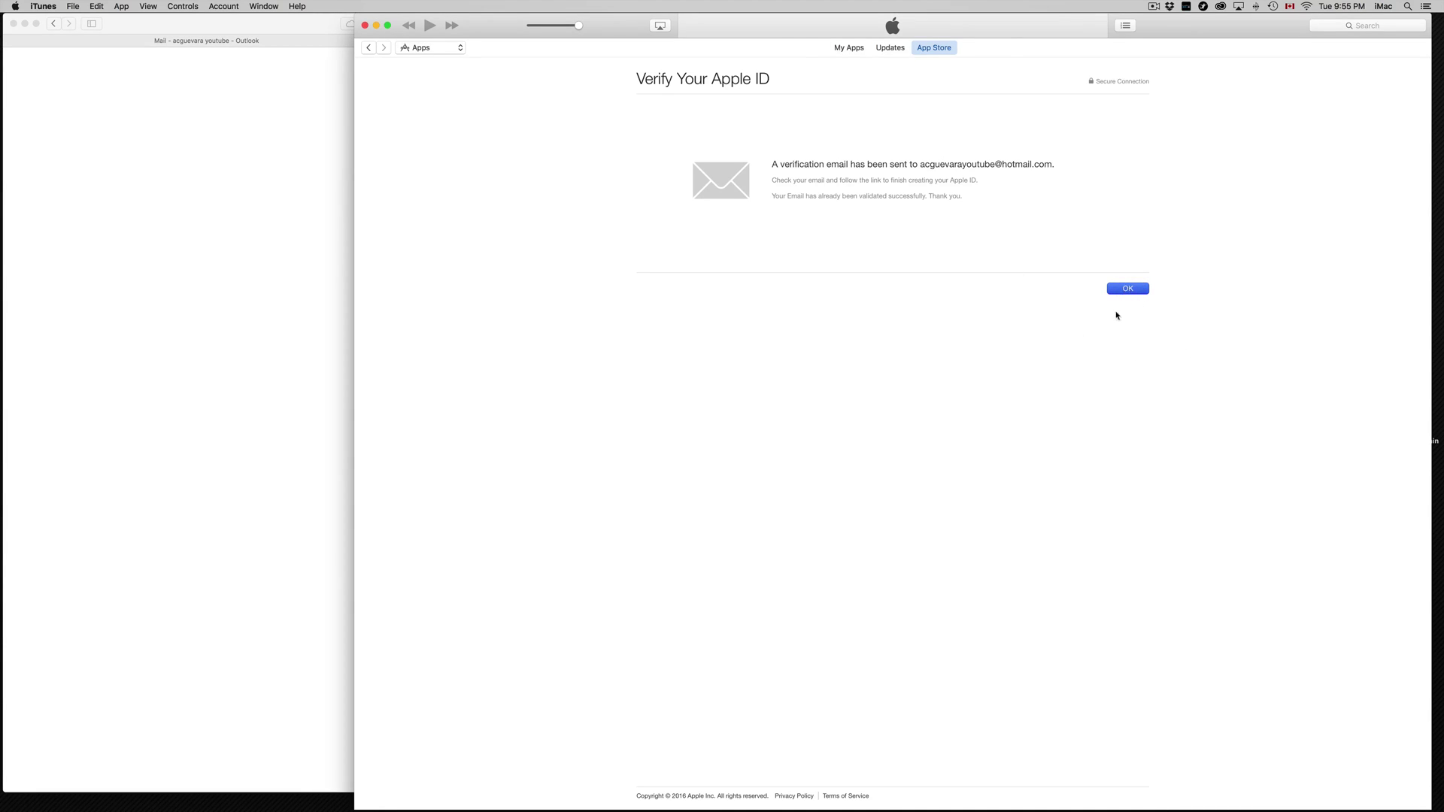